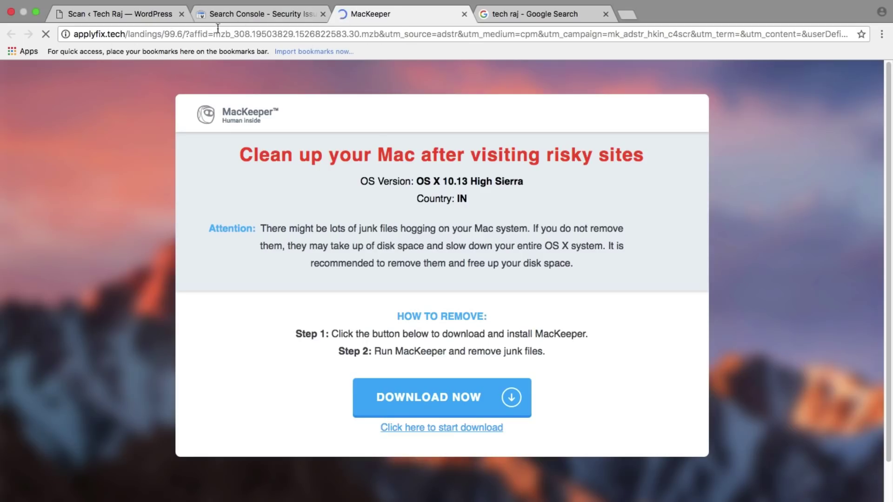
Close the MacKeeper page, visit the clear-choice-sub-solution-reddit sample URL from the Security Issues list, and close the page it leads to
click(466, 14)
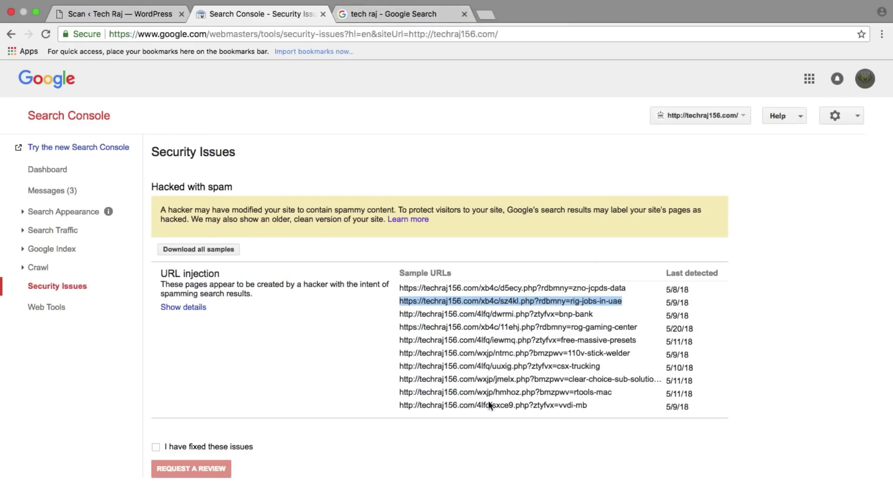
drag(400, 379, 450, 387)
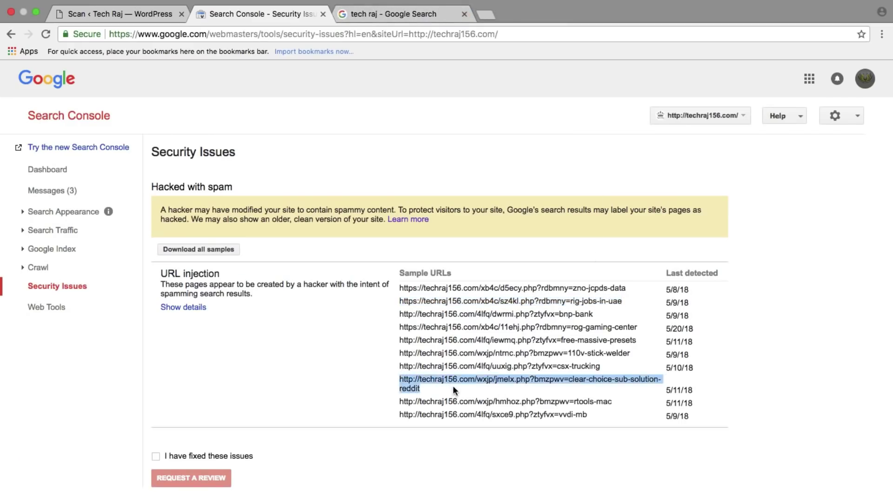
right_click(462, 380)
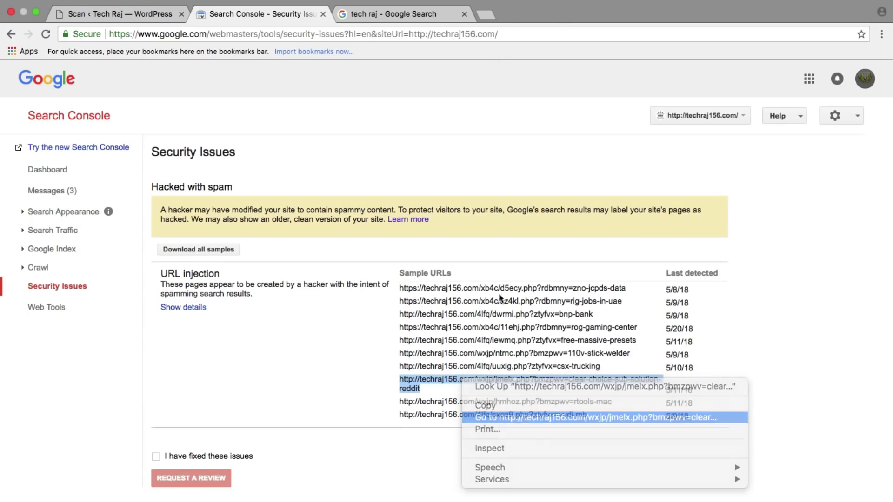
click(494, 417)
mouse_move(433, 4)
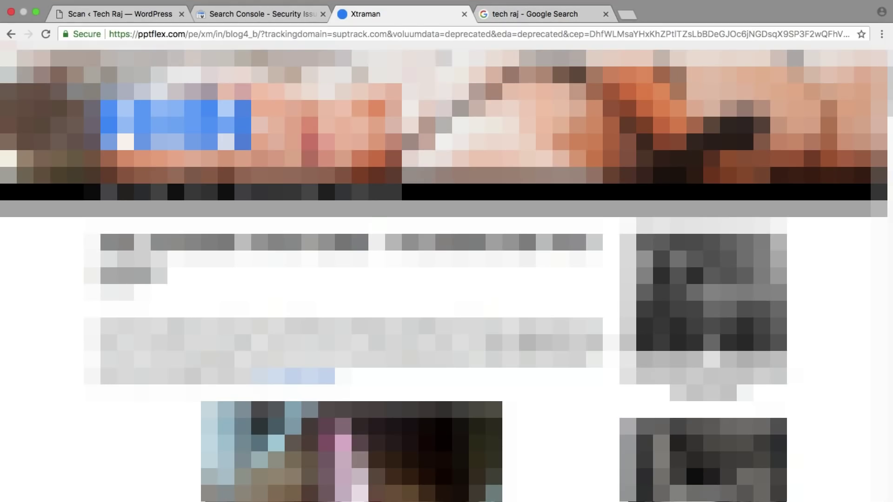
click(464, 14)
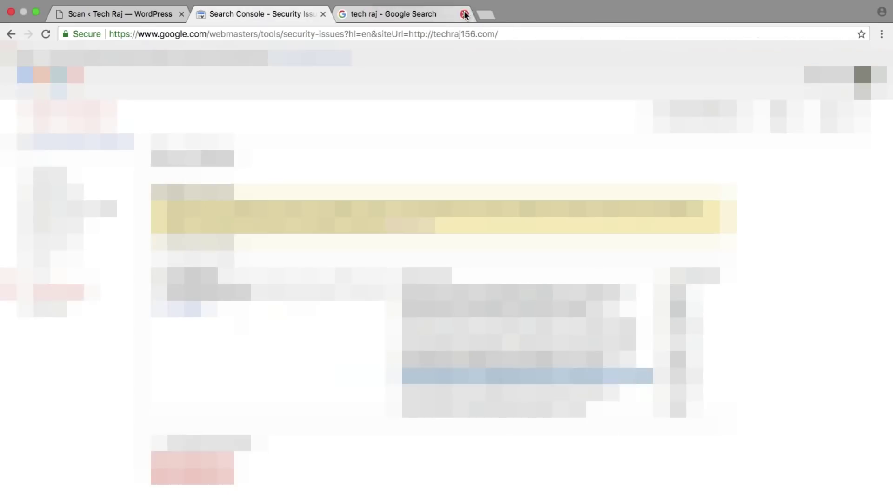
click(489, 377)
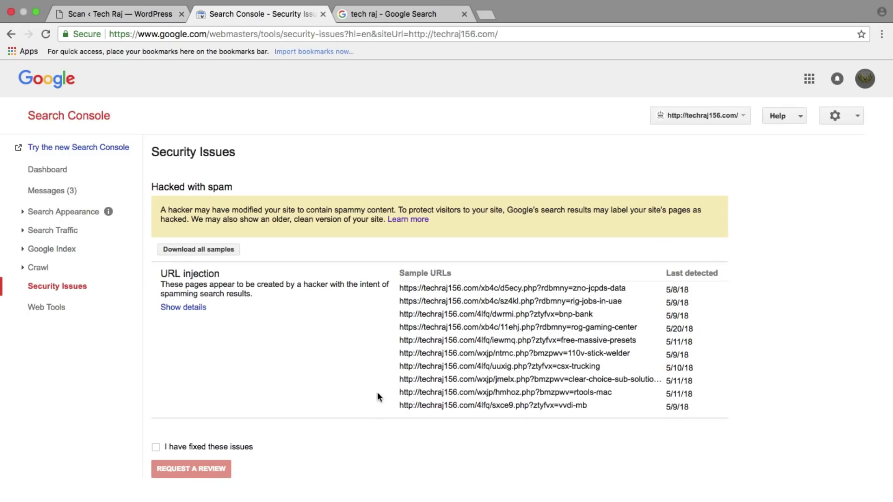
Switch to the Wordfence scan page and review the scan overview and the critical findings for header.php and wp-settings.php
click(132, 13)
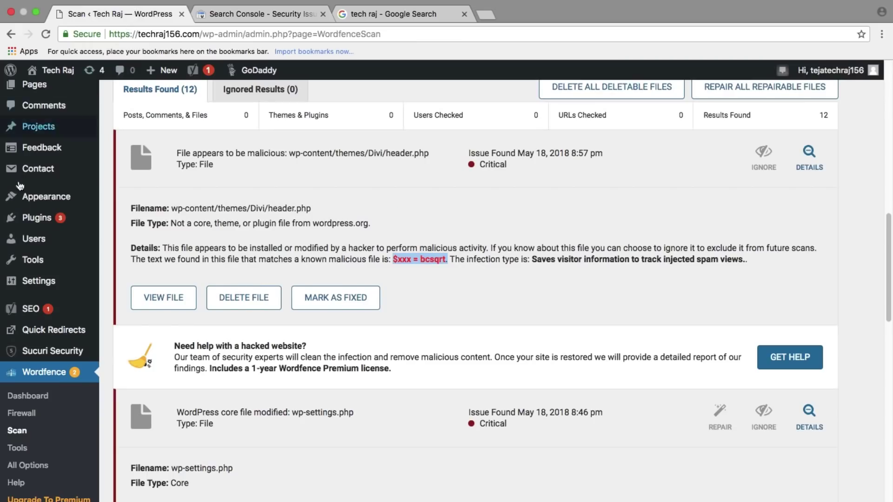
scroll(21, 304, down, 1)
scroll(21, 298, down, 3)
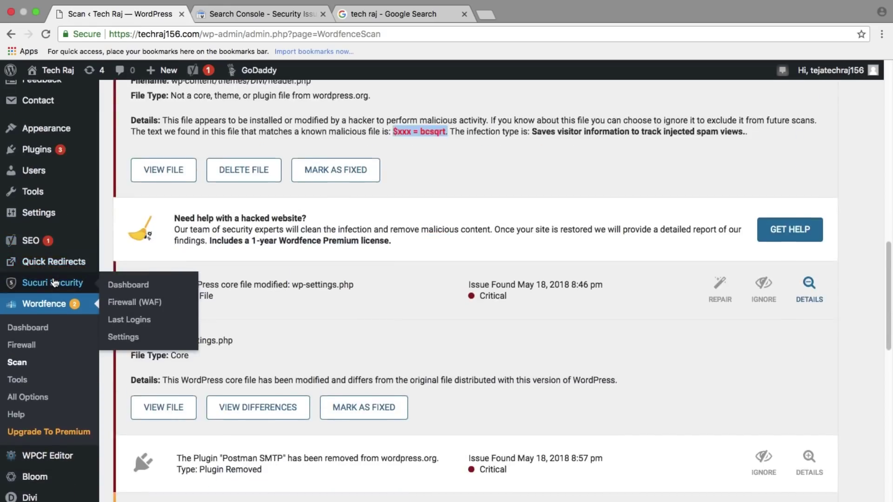
scroll(23, 284, down, 3)
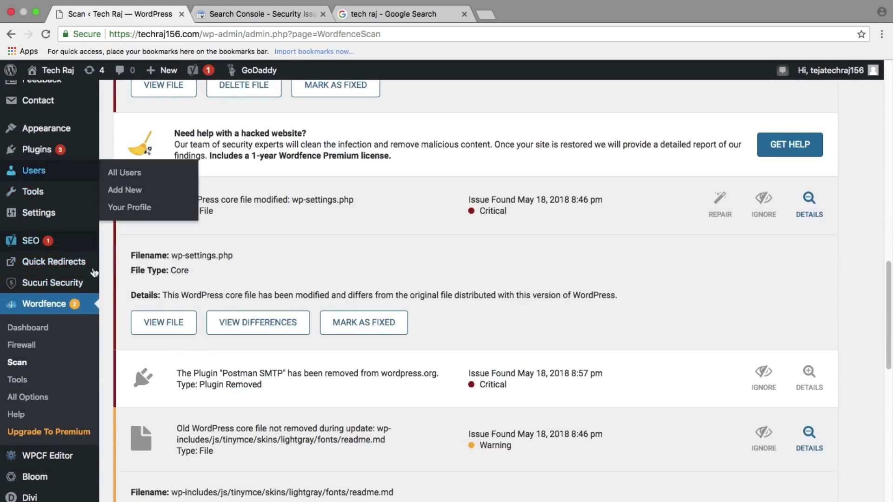
scroll(11, 258, up, 2)
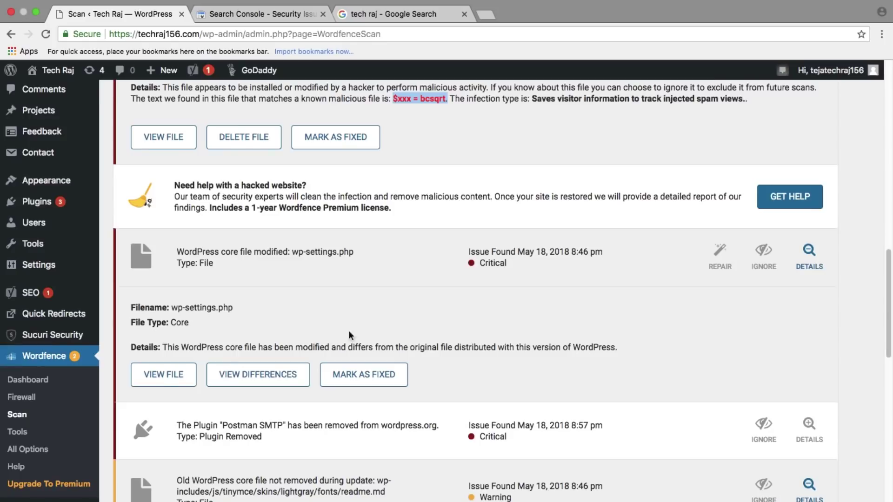
scroll(327, 327, up, 1)
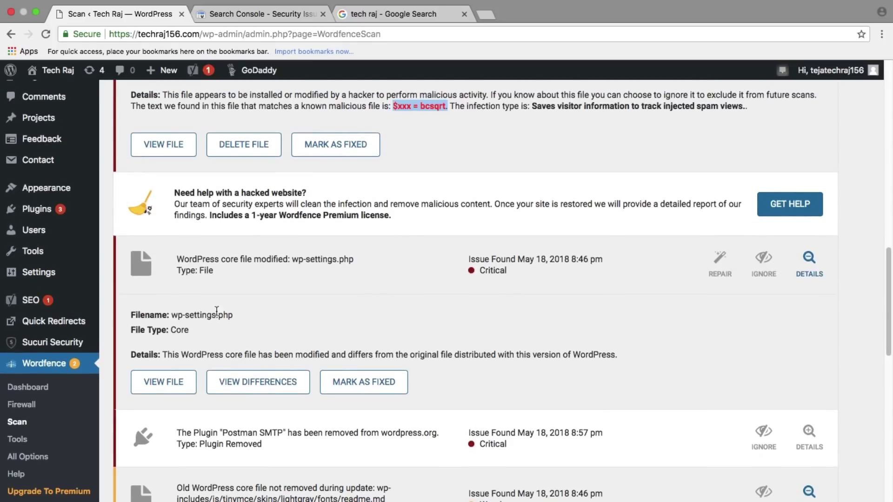
scroll(298, 311, up, 15)
scroll(300, 311, up, 2)
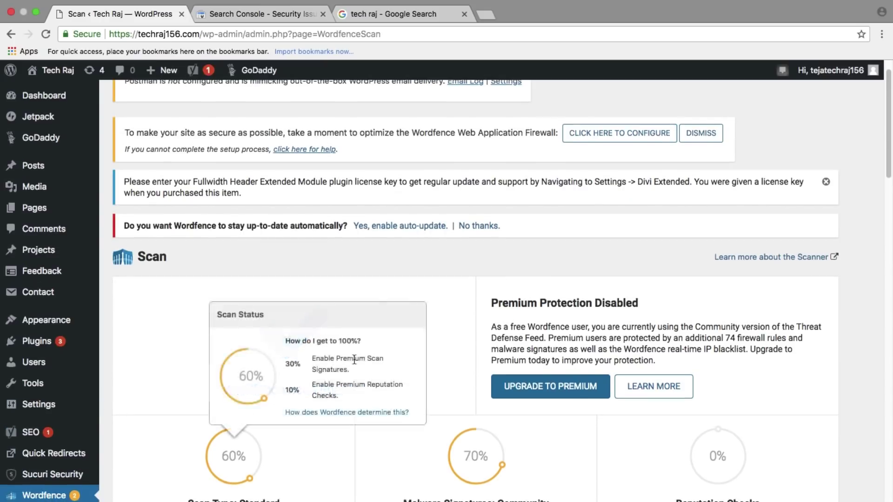
scroll(573, 285, down, 7)
scroll(725, 300, down, 7)
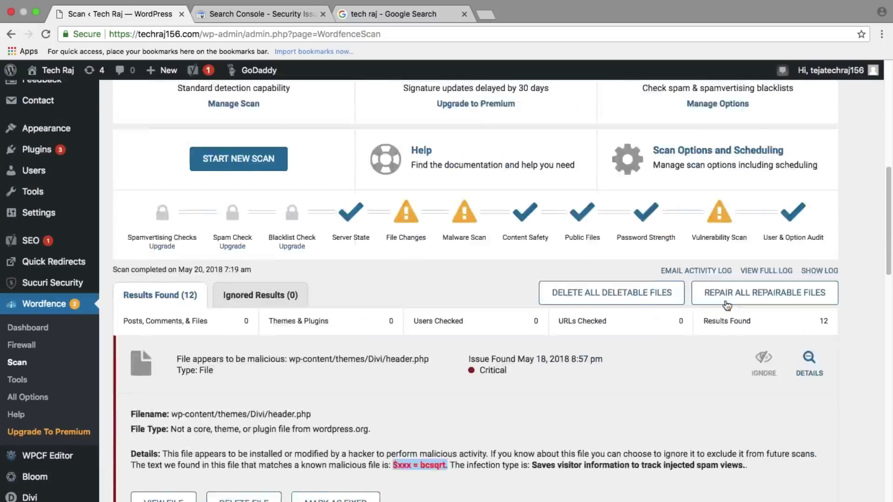
scroll(183, 212, up, 1)
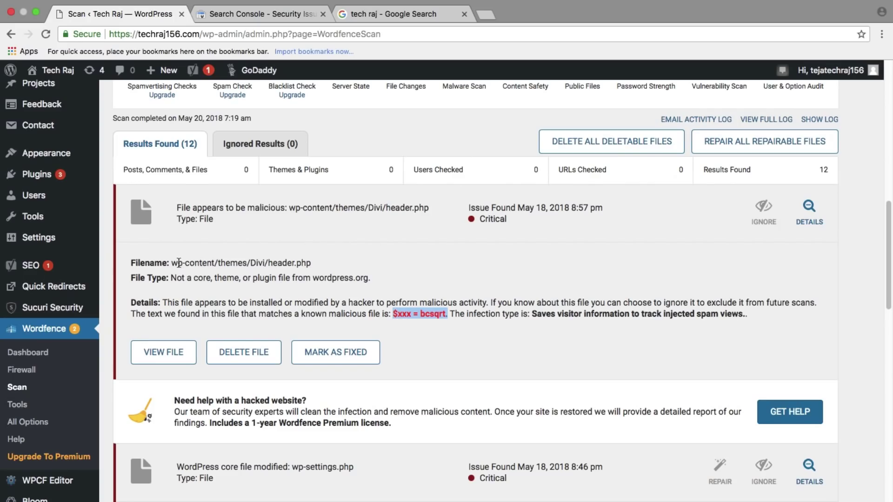
Examine the file path and infection details of the malicious-file finding for wp-content/themes/Divi/header.php
drag(173, 262, 310, 262)
click(305, 263)
click(311, 262)
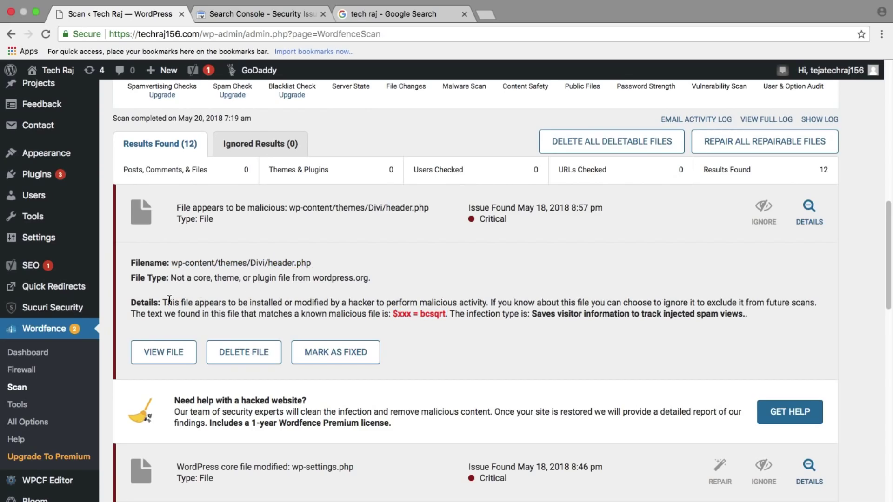
drag(164, 302, 815, 311)
click(760, 310)
View the flagged Divi header.php in a new tab, examine its injected $user_agent_to_filter code, and close the file view
right_click(175, 343)
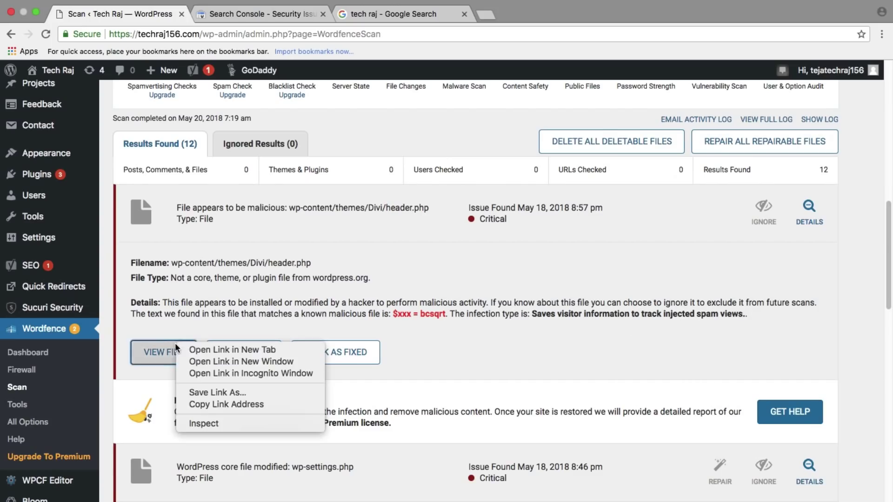
click(182, 345)
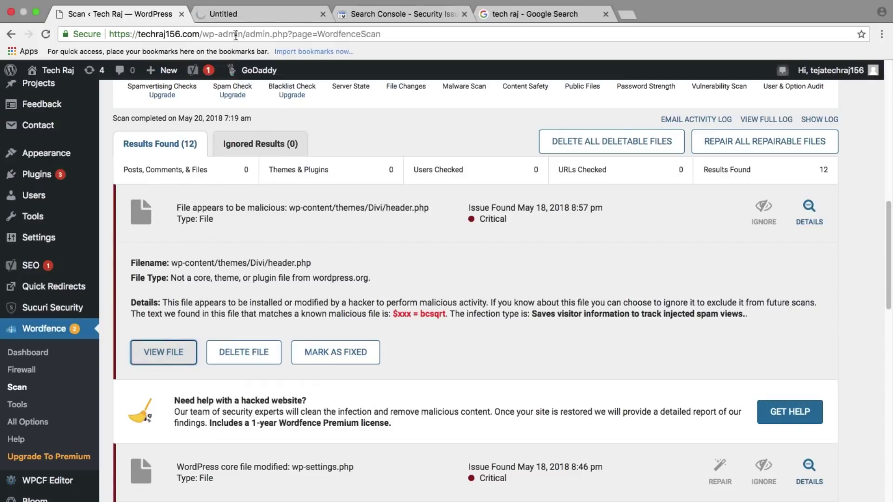
click(242, 20)
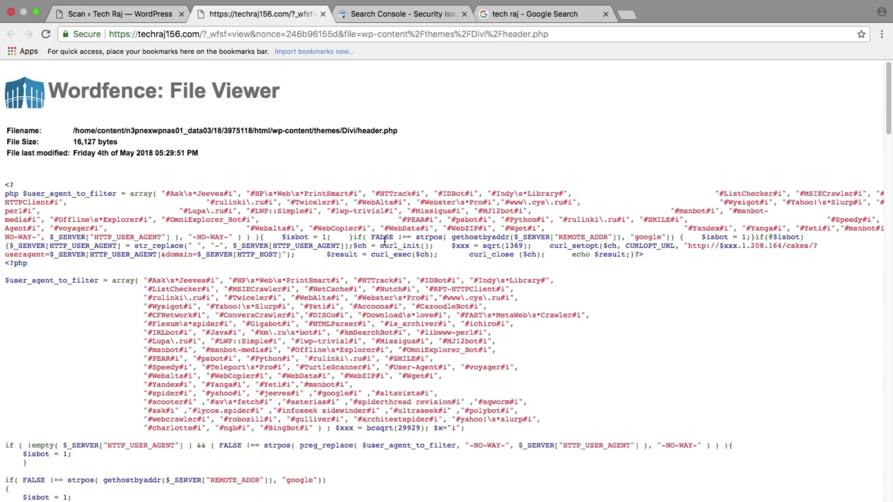
scroll(384, 240, down, 20)
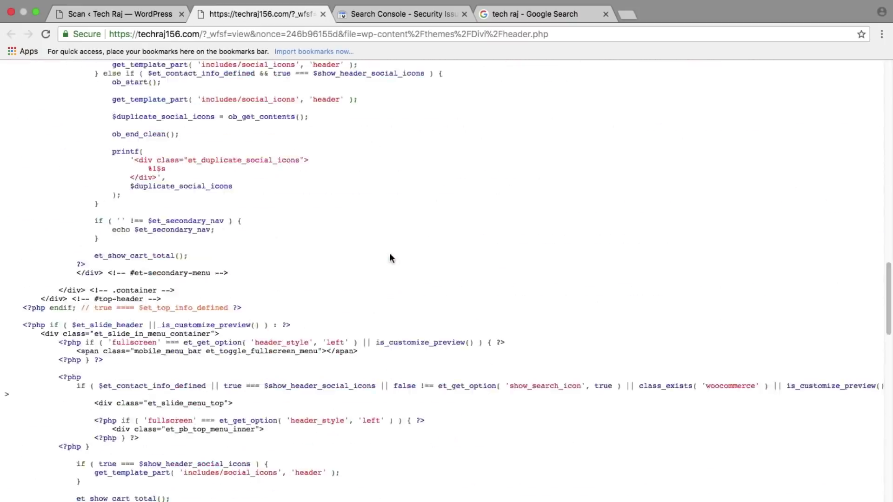
scroll(390, 257, up, 20)
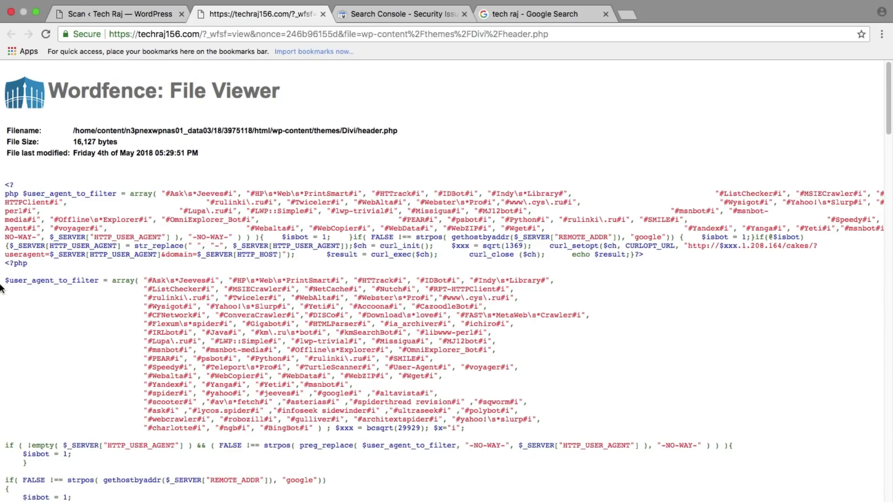
drag(5, 280, 222, 285)
key(super+w)
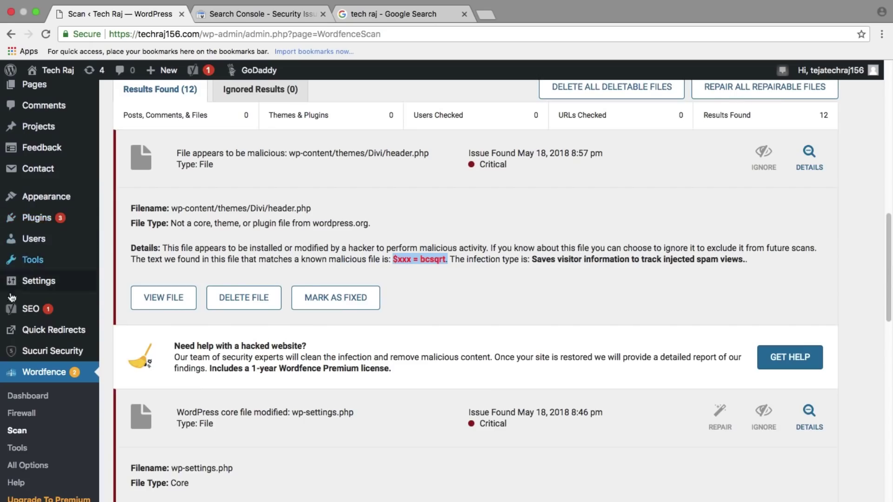
Look through the Wordfence findings again, from the modified wp-settings.php core file back to the malicious Divi header.php
scroll(53, 279, down, 3)
scroll(53, 283, down, 2)
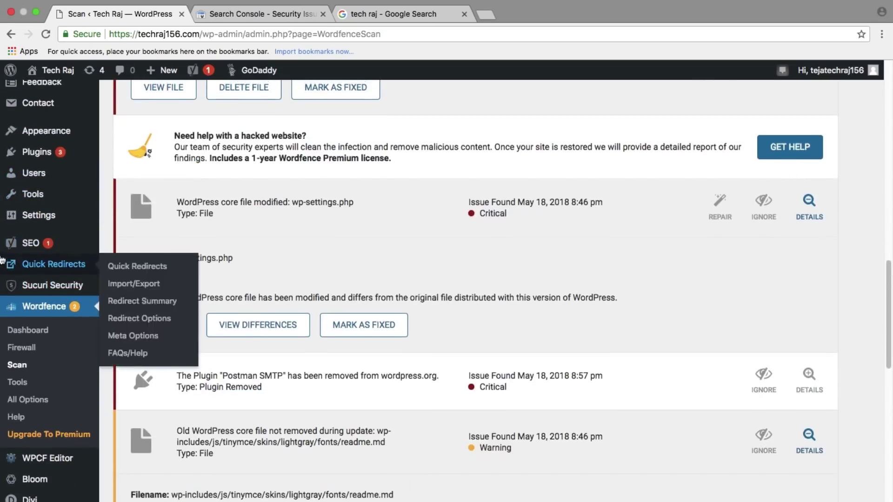
scroll(28, 261, up, 1)
scroll(328, 331, up, 1)
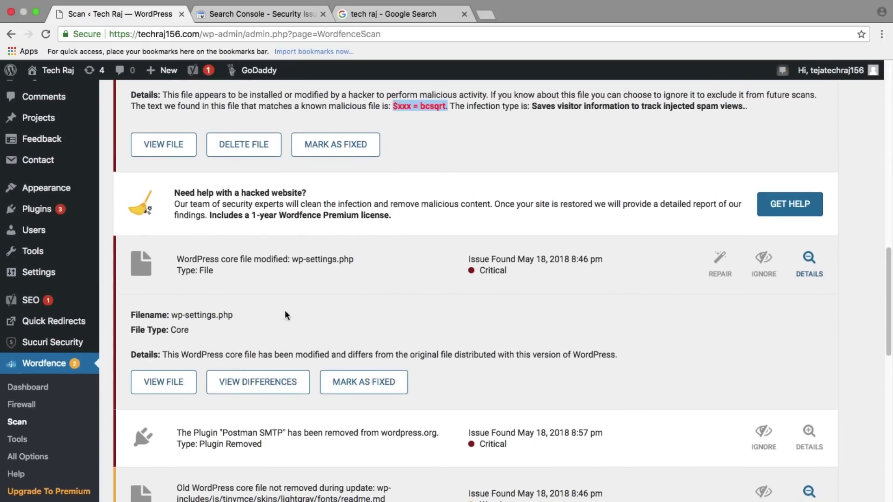
scroll(278, 312, up, 15)
scroll(300, 313, up, 1)
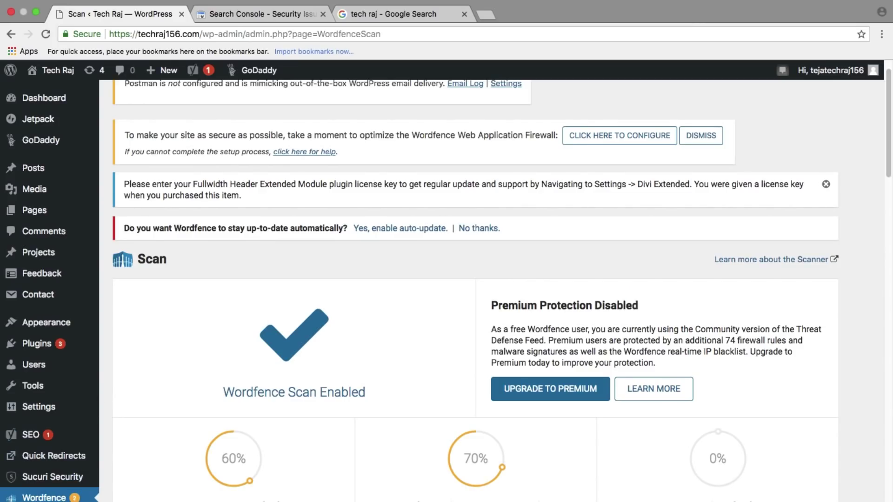
scroll(587, 285, down, 3)
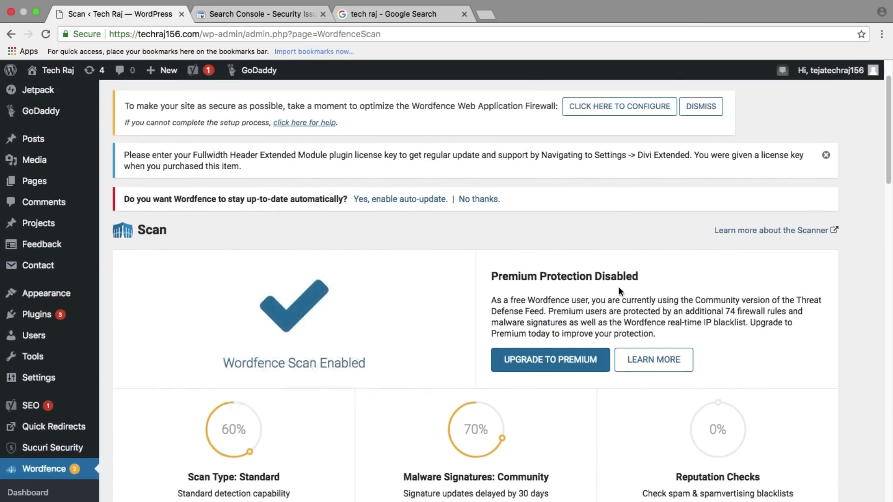
scroll(720, 302, down, 12)
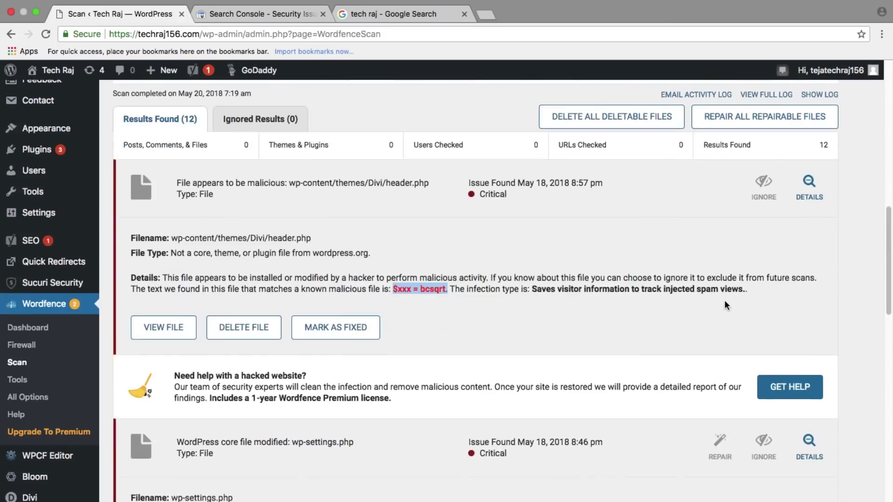
scroll(389, 252, up, 1)
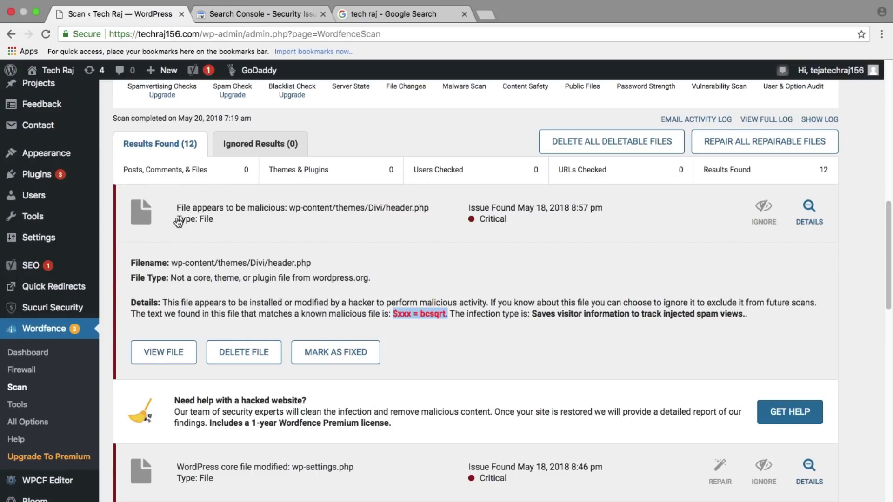
Return to the header.php code and examine the crawler names in its user-agent array, such as ConveraCrawler, kmSearchBot and msnbot-media
click(292, 210)
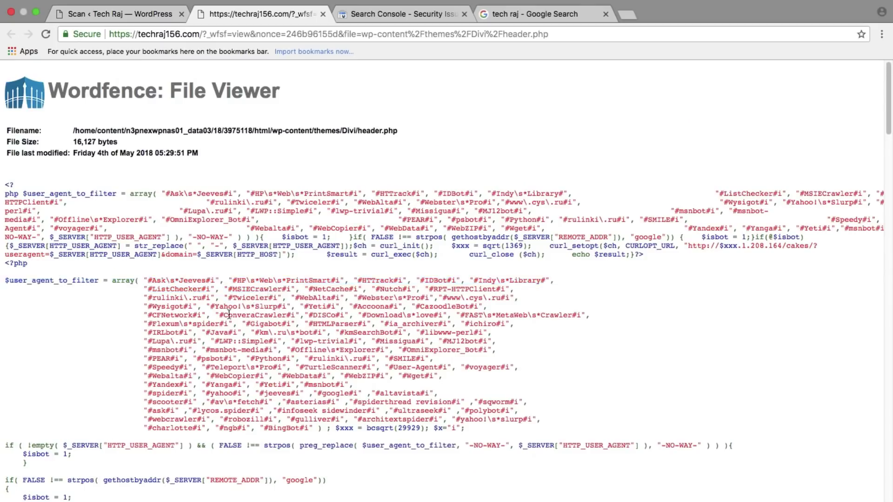
drag(242, 316, 282, 316)
click(285, 316)
drag(270, 319, 245, 315)
drag(345, 334, 388, 333)
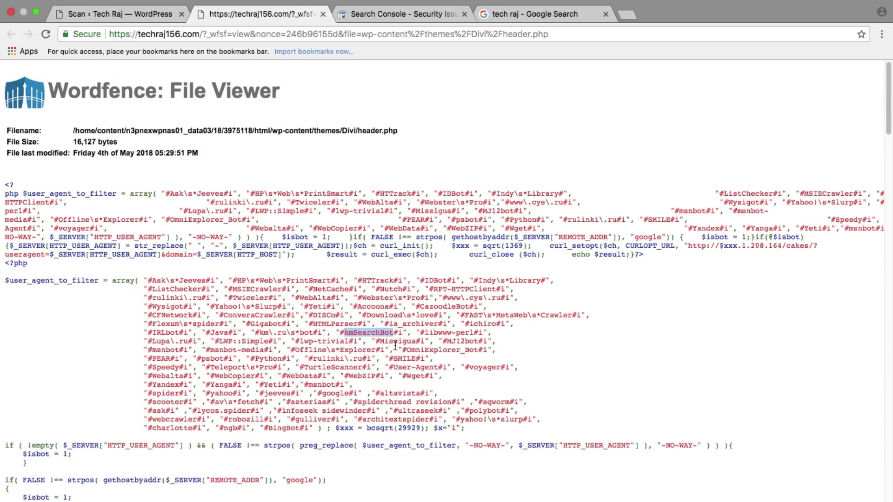
double_click(395, 342)
double_click(242, 352)
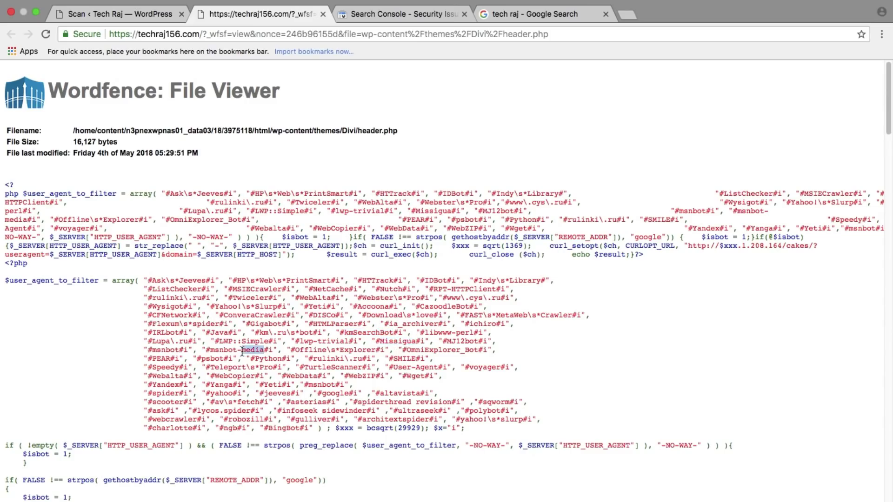
click(240, 351)
Examine the CURLOPT_URL line in header.php, highlighting the obfuscated remote address and its $x variable
scroll(241, 352, down, 5)
drag(157, 363, 603, 363)
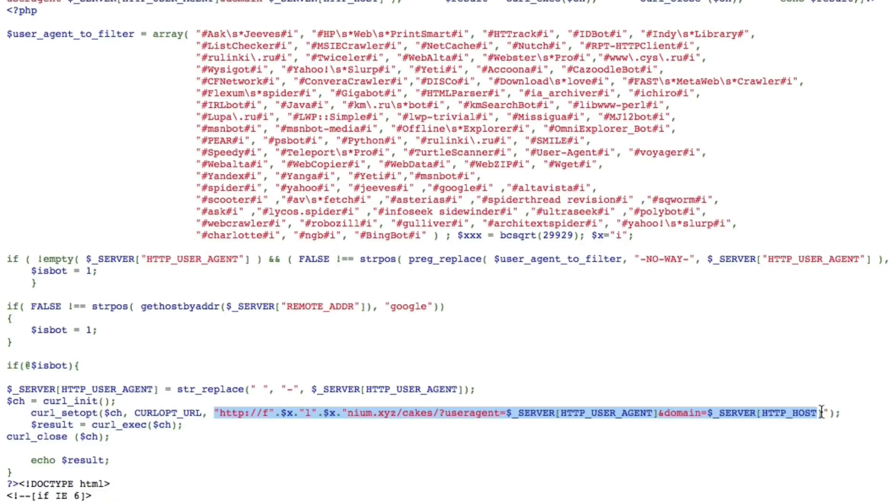
drag(821, 412, 840, 413)
drag(220, 413, 285, 414)
double_click(285, 413)
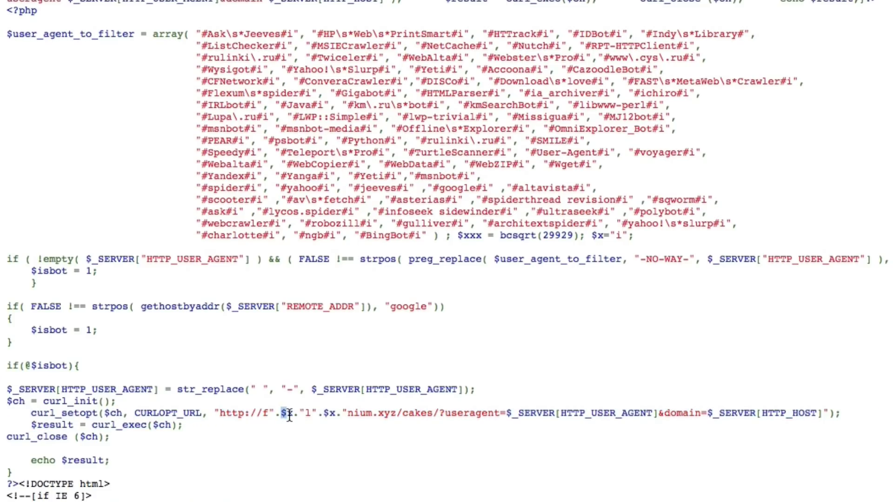
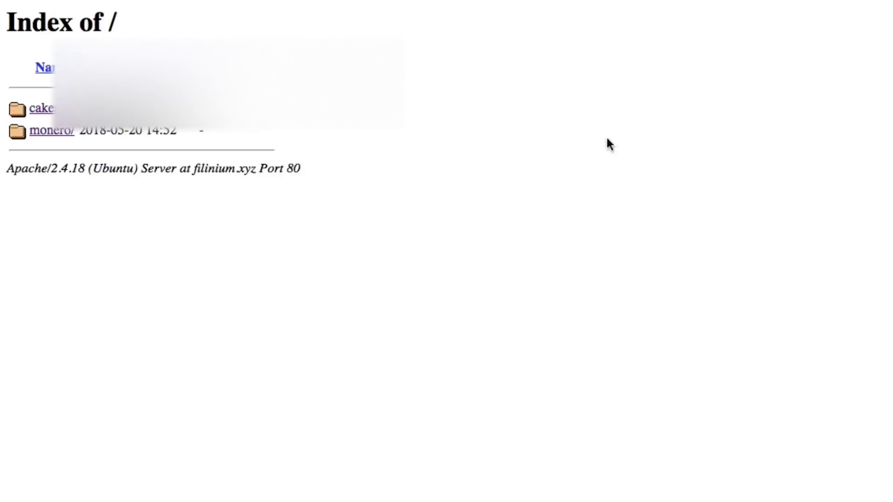
Examine the root directory listing of the filinium.xyz server, highlighting its contents and clearing the selection
drag(334, 209, 2, 23)
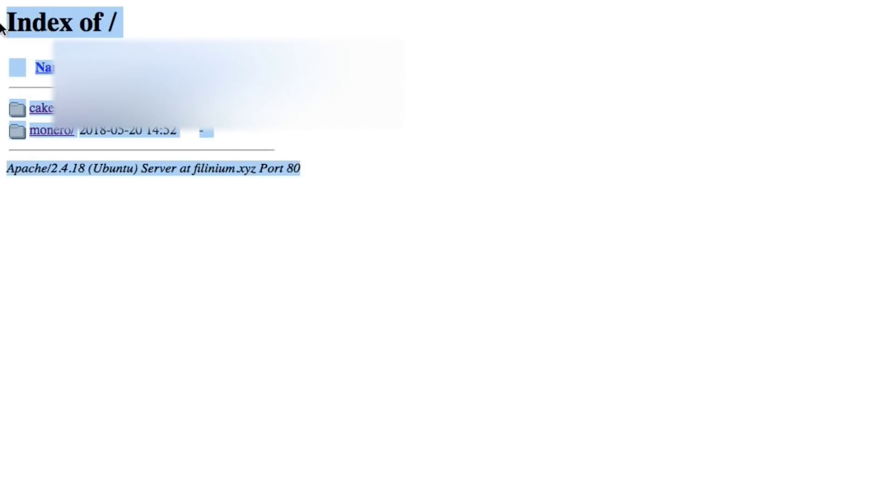
click(2, 25)
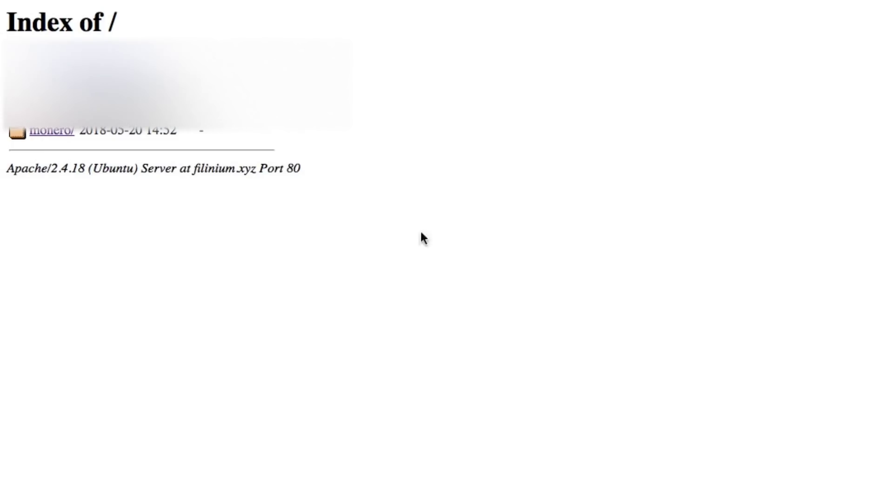
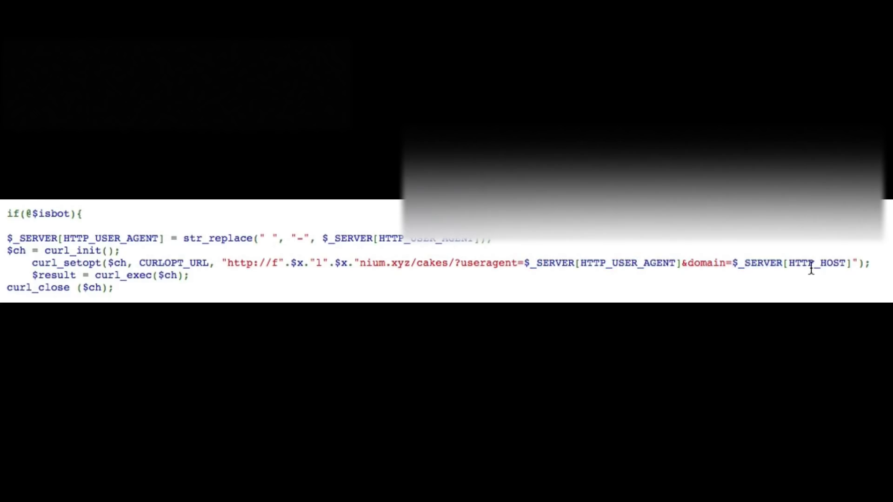
Highlight the HTTP_HOST value passed as the domain parameter in the CURLOPT_URL line of the malicious code
double_click(812, 263)
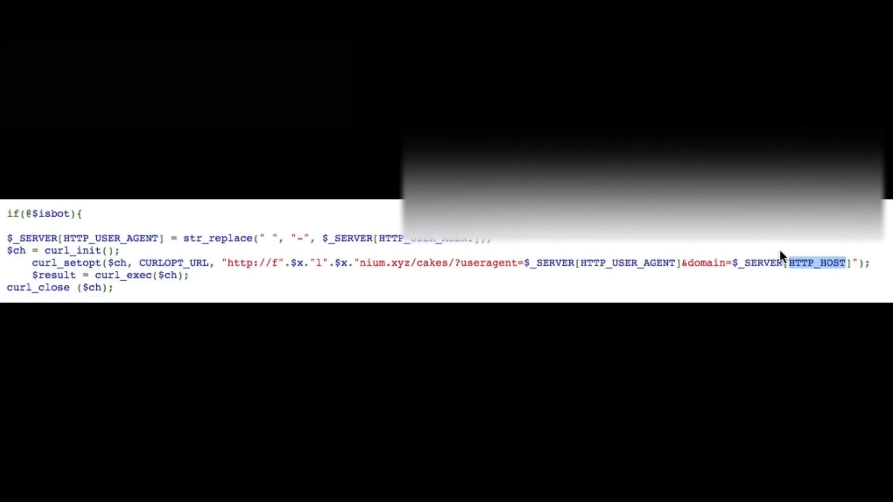
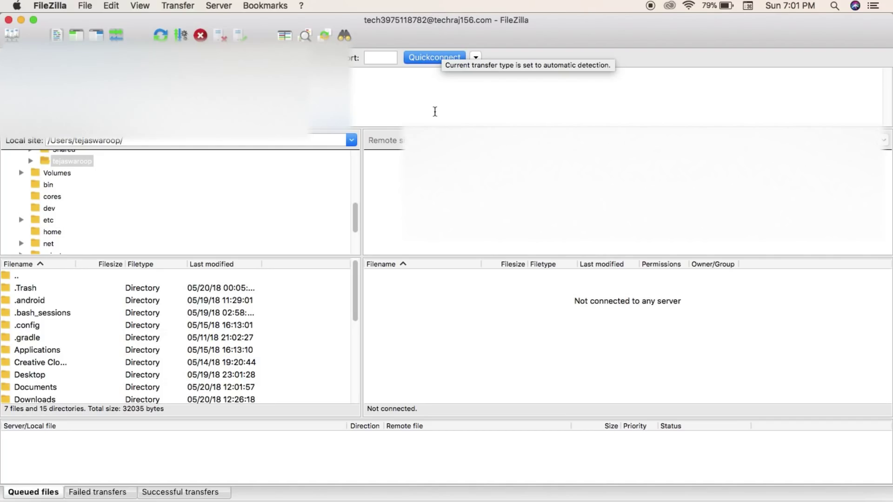
Connect FileZilla to the site's server, and check the infected file's wp-content/themes/Divi path in the Wordfence scan in Chrome
key(Return)
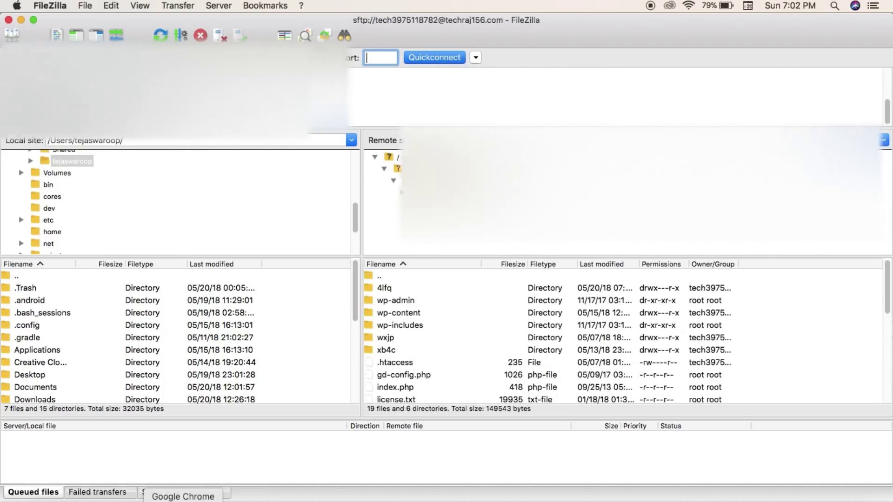
click(182, 500)
click(121, 13)
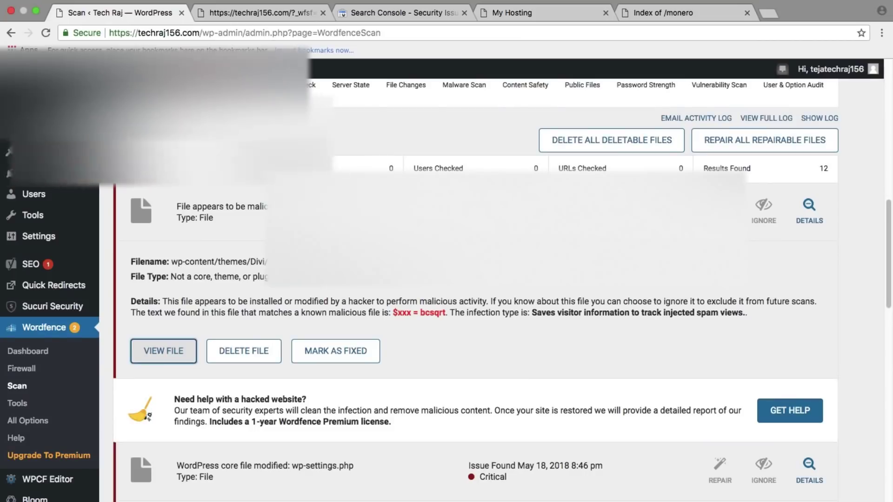
drag(172, 262, 252, 264)
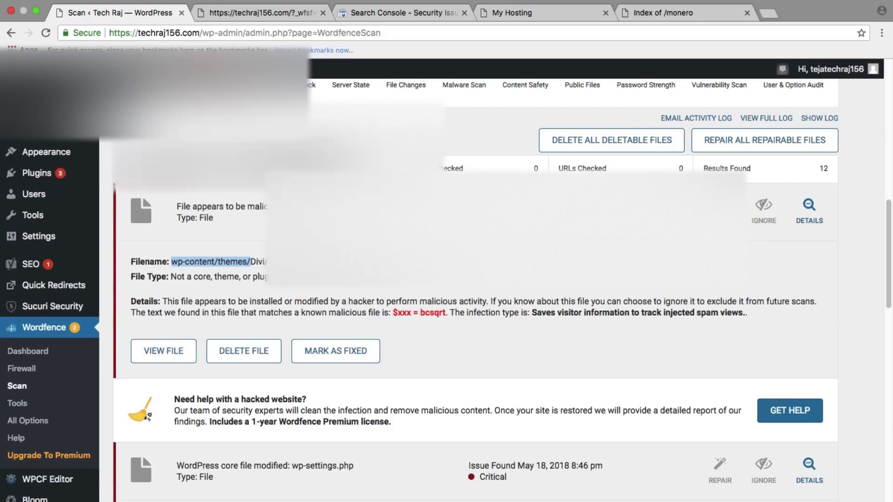
Switch back to FileZilla and open the wp-content/themes/Divi folder on the server
key(super+Tab)
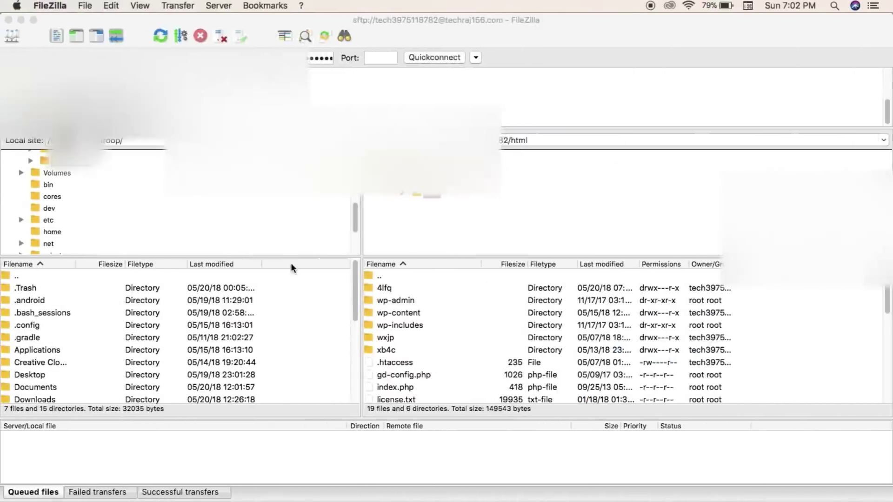
click(420, 313)
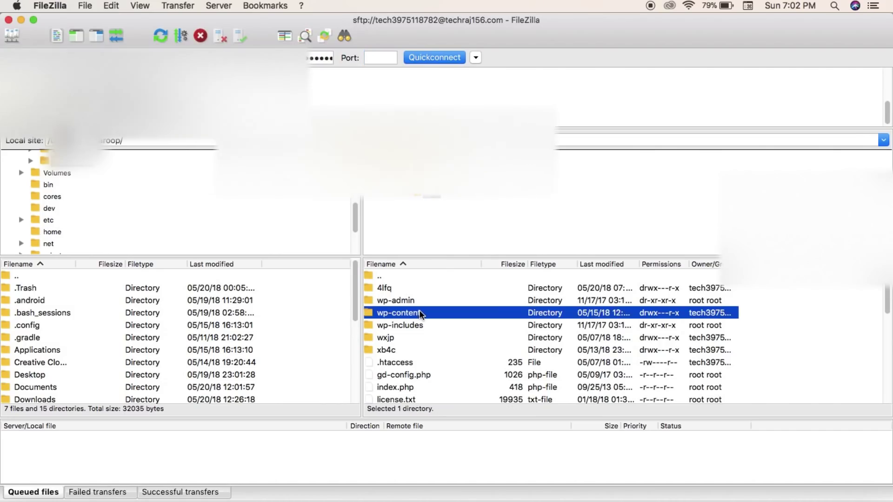
double_click(429, 314)
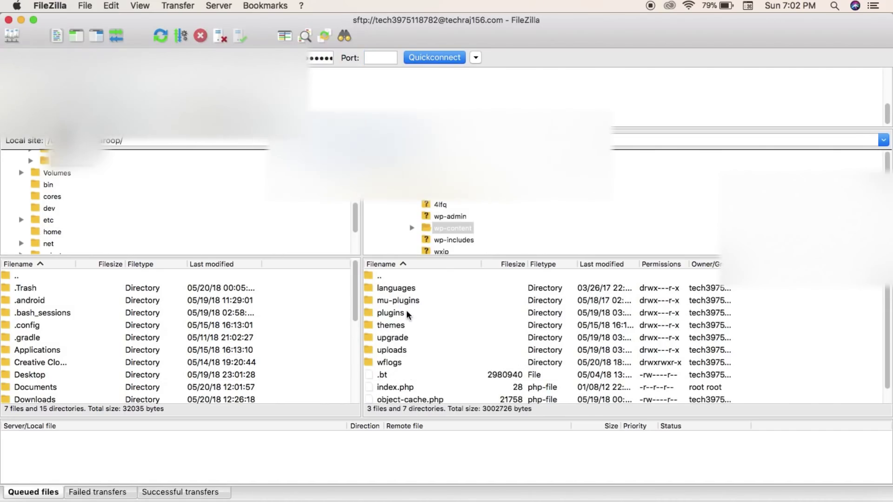
double_click(402, 326)
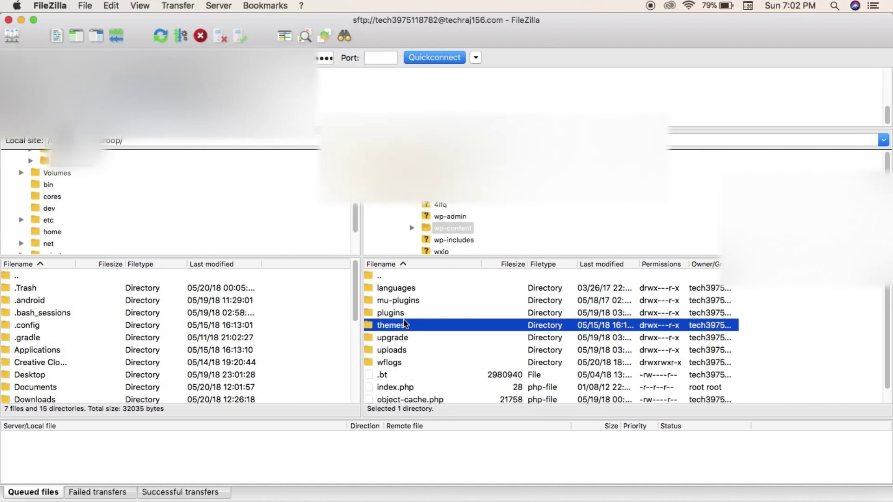
double_click(392, 290)
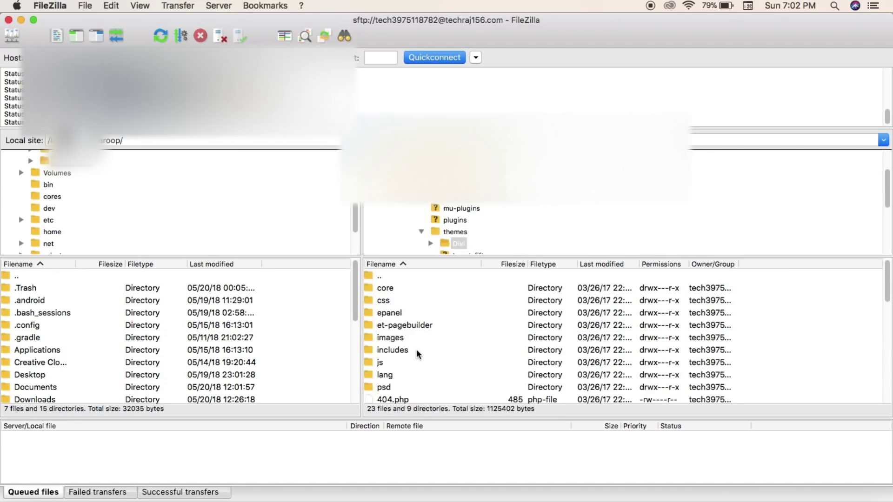
Download header.php from the server's Divi theme folder and open it for viewing and editing
drag(888, 277, 888, 319)
click(418, 387)
click(375, 374)
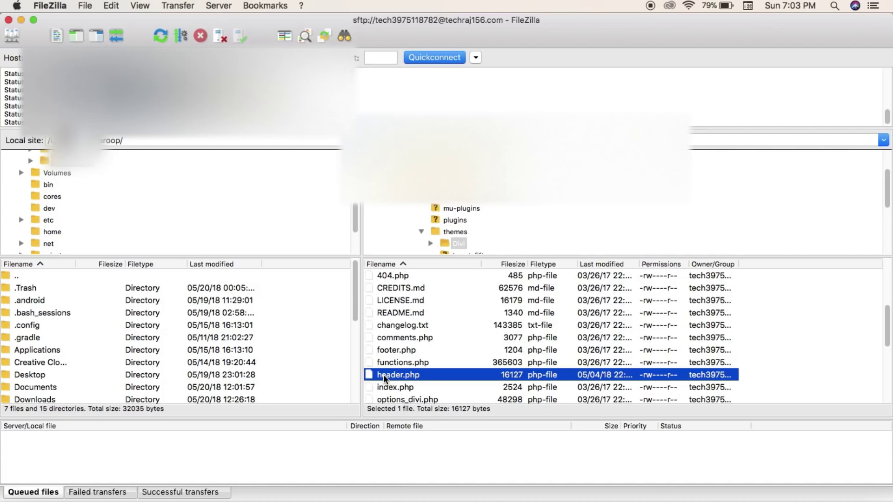
double_click(392, 377)
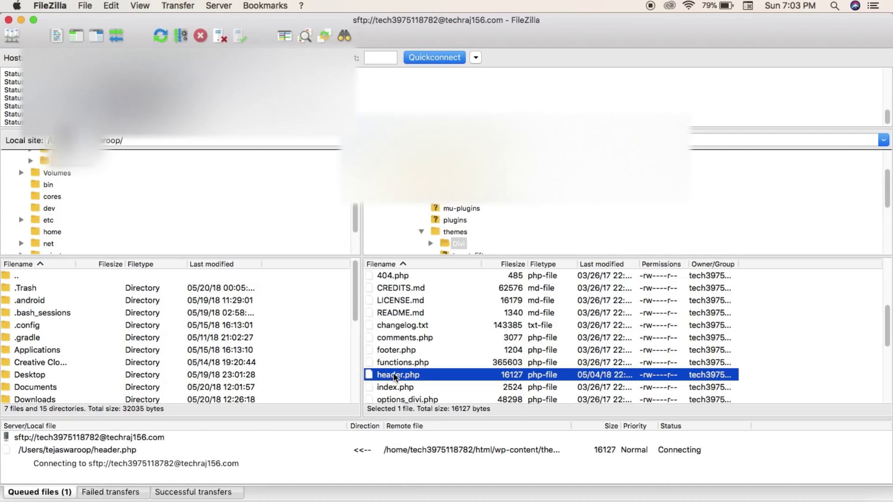
right_click(392, 375)
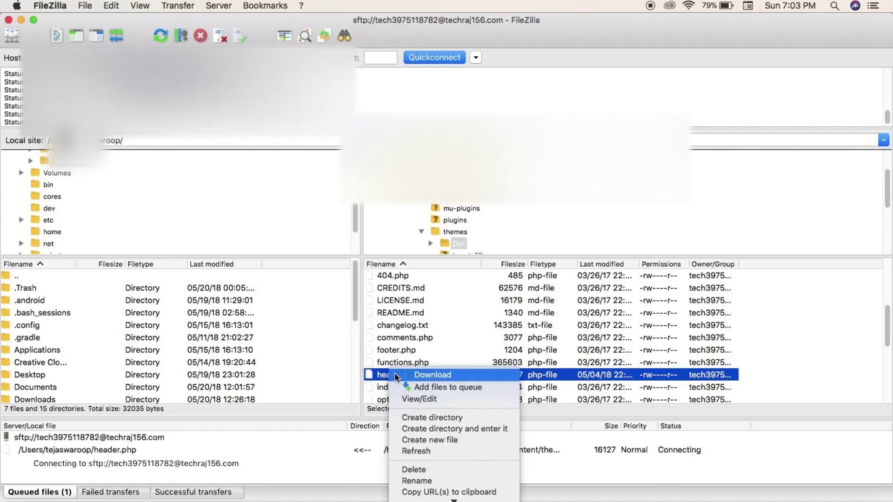
click(421, 398)
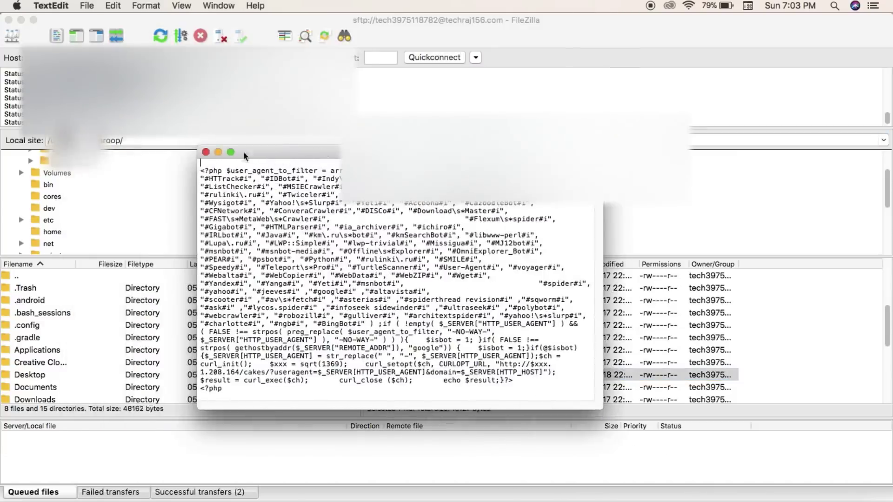
Delete the malicious PHP code at the start of header.php, from the first user-agent array through the closing brace before the DOCTYPE line
click(243, 152)
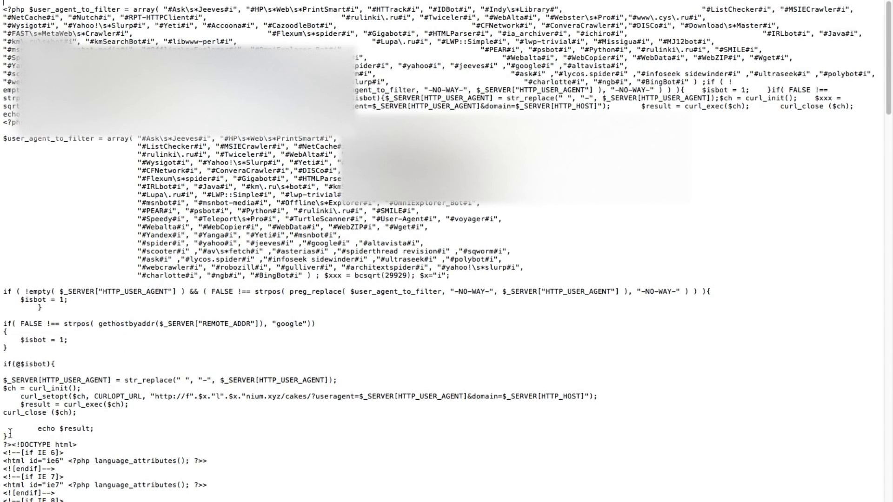
drag(10, 434, 2, 4)
key(BackSpace)
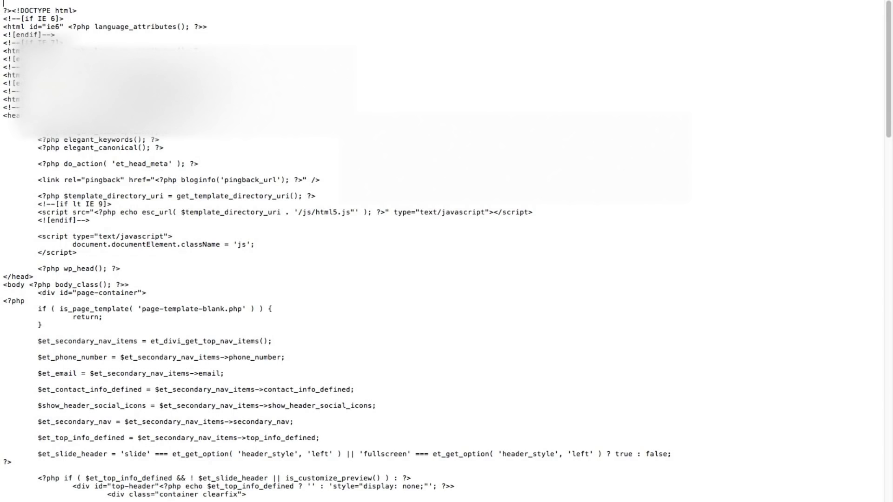
key(ctrl+super+f)
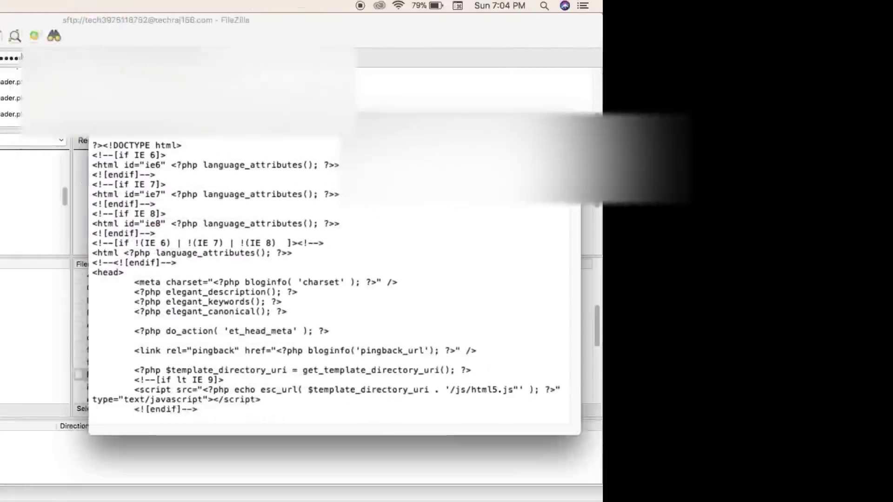
Save and close the cleaned header.php, and bring up the available actions for header.php in the server's Divi folder
click(86, 6)
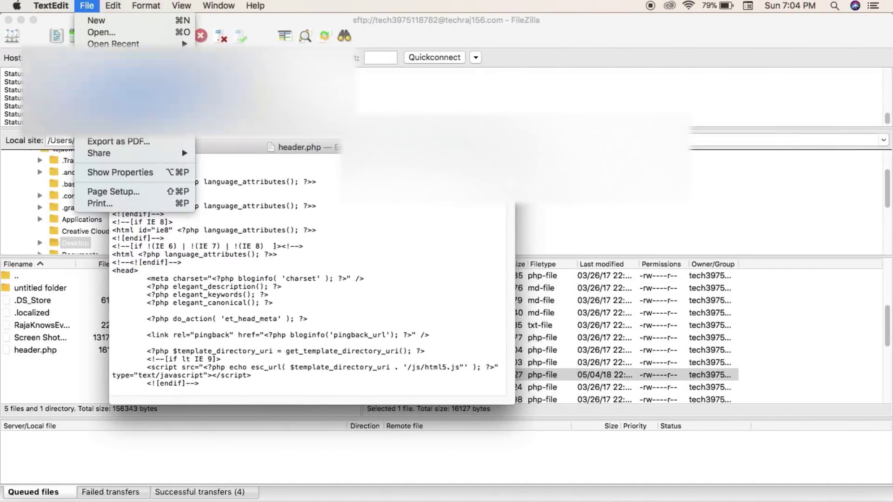
click(206, 143)
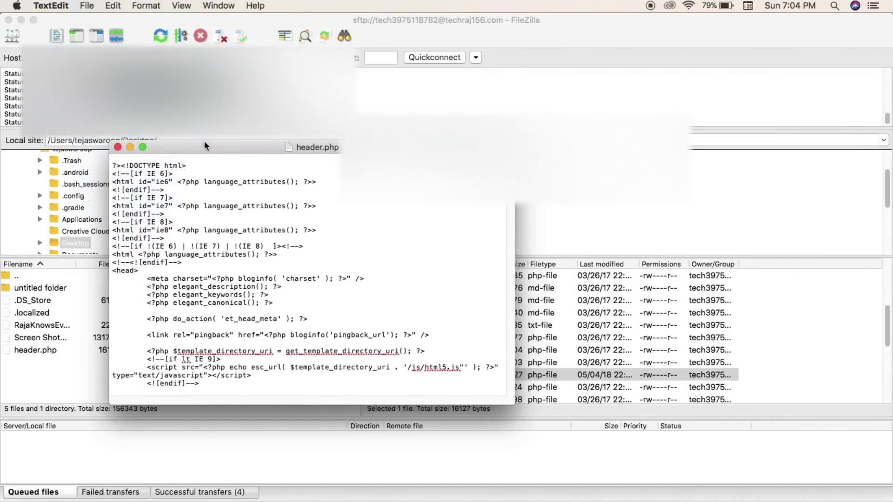
drag(206, 144, 242, 157)
click(154, 159)
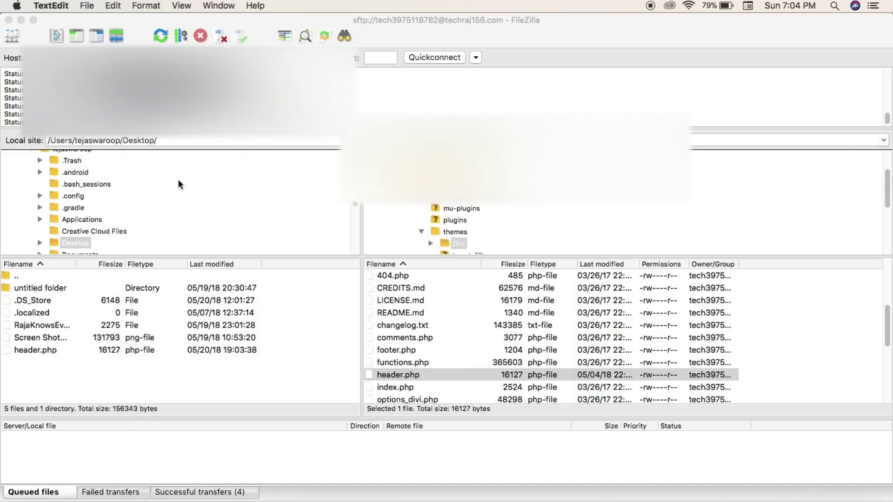
click(417, 373)
right_click(417, 372)
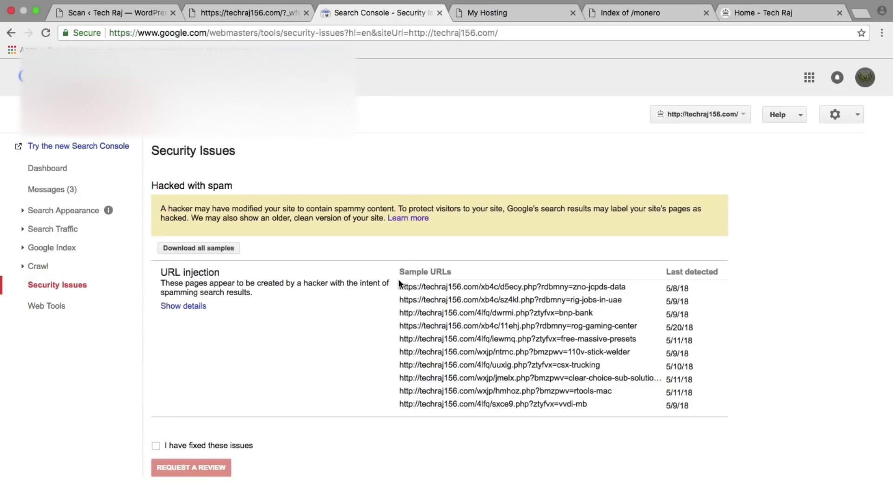
Open the first Search Console sample URL, xb4c/d5ecy.php?rdbmny=zno-jcpds-data, to check where it redirects, and close that page
drag(400, 286, 628, 289)
right_click(618, 287)
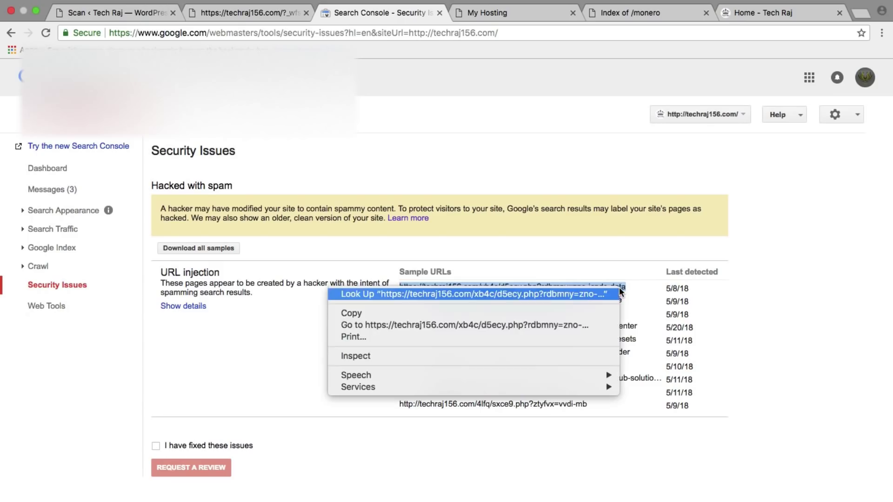
click(473, 322)
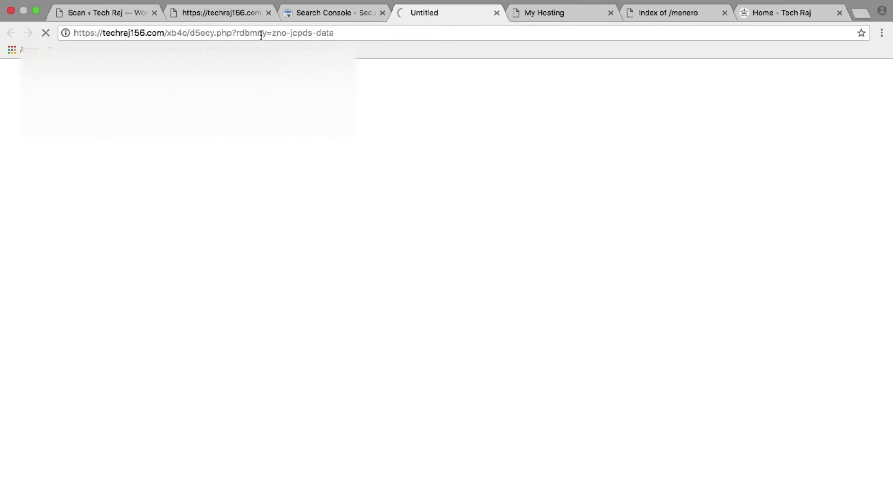
click(119, 31)
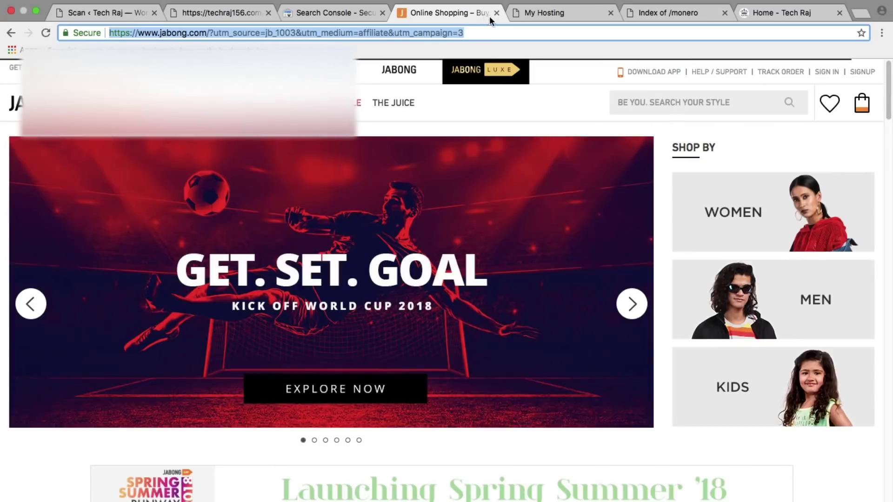
click(496, 12)
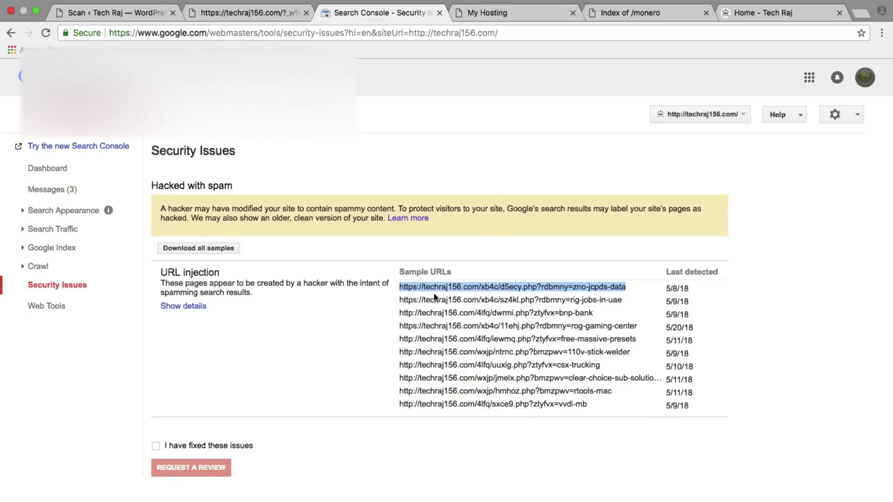
Examine the rig-jobs-in-uae and rog-gaming-center sample URLs in Search Console, and review the Wordfence finding for Divi's header.php
triple_click(402, 301)
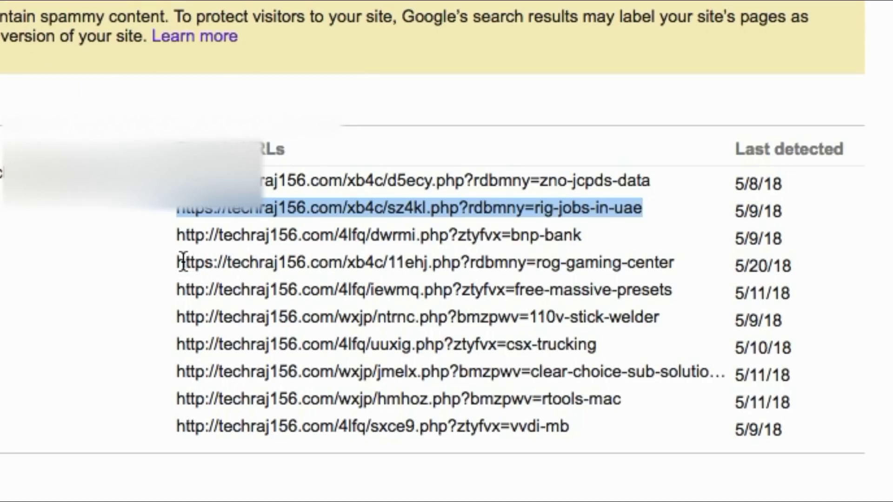
mouse_move(181, 263)
mouse_down()
mouse_move(677, 261)
mouse_move(523, 261)
mouse_move(304, 286)
mouse_move(181, 267)
mouse_up()
click(676, 262)
right_click(182, 267)
click(183, 264)
drag(181, 263, 678, 259)
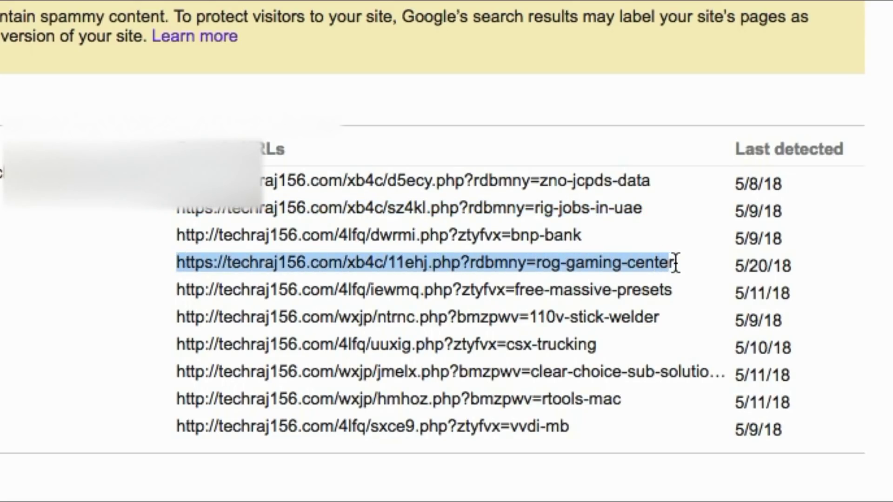
click(675, 263)
drag(673, 261, 181, 268)
right_click(181, 267)
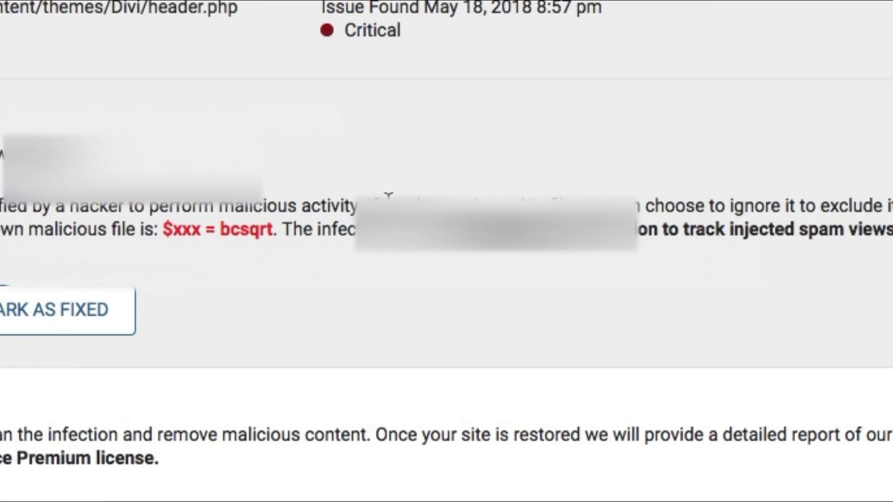
scroll(502, 333, down, 3)
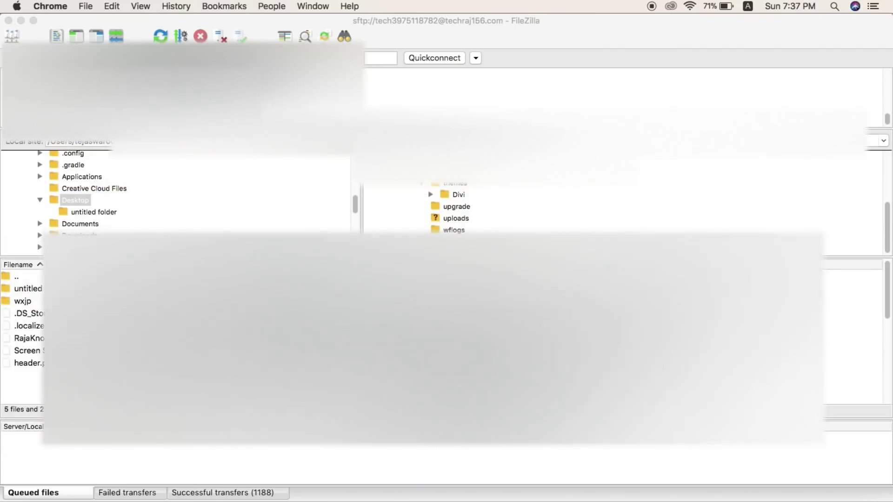
Switch to FileZilla and look through the spam PHP files in the open server folder, from 1000-watt-amplifier to the names starting with c
key(super+Tab)
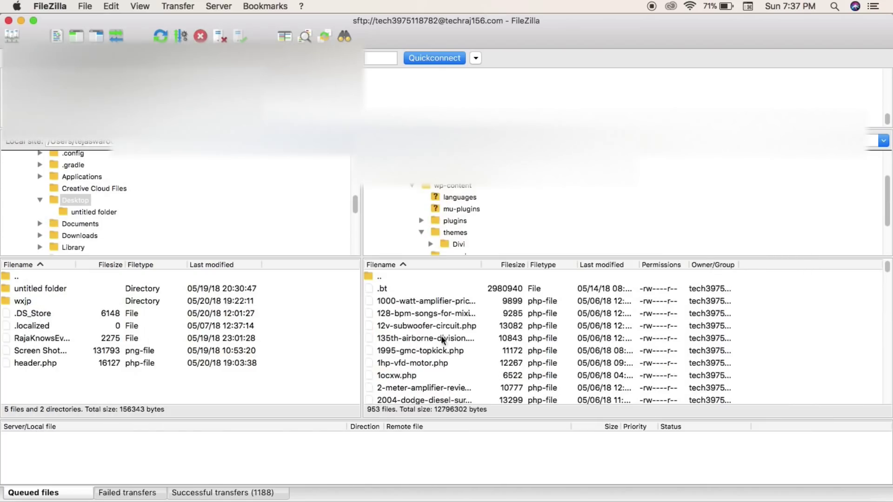
scroll(492, 358, down, 10)
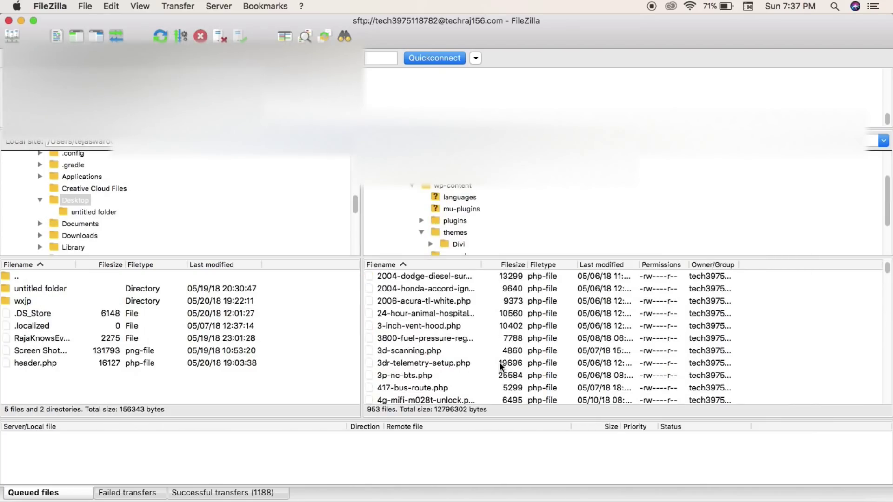
scroll(499, 363, down, 15)
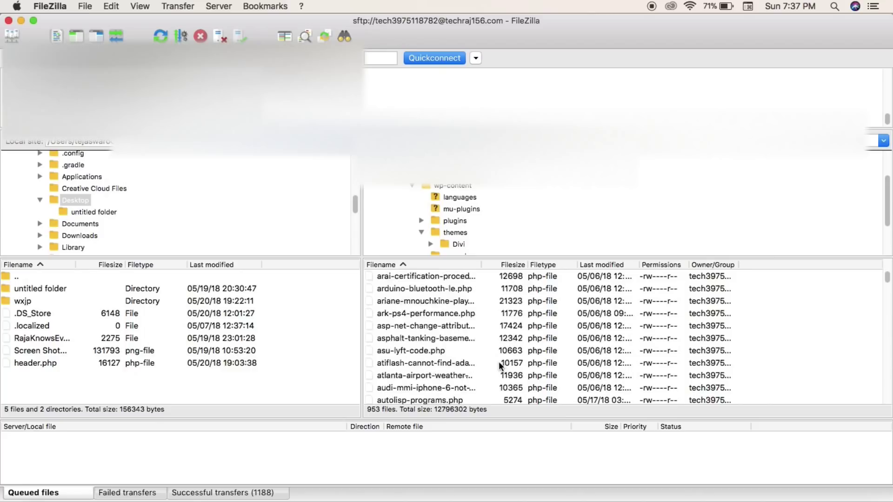
scroll(499, 363, down, 15)
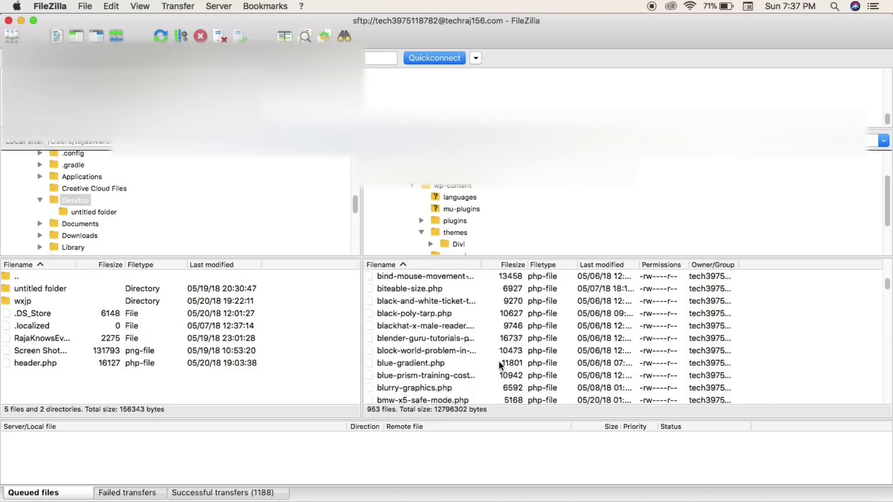
scroll(498, 360, down, 15)
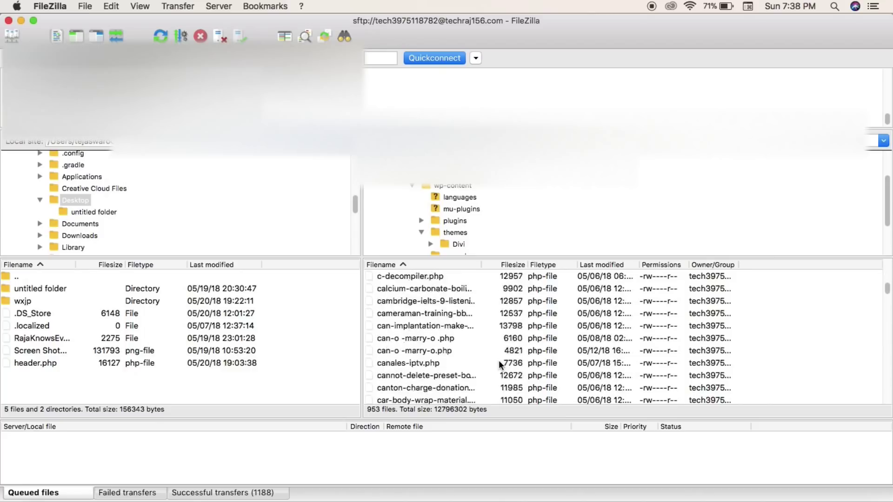
Look through the remaining spam PHP files in the open server folder and delete that folder from the server
scroll(498, 362, down, 4)
scroll(498, 362, up, 10)
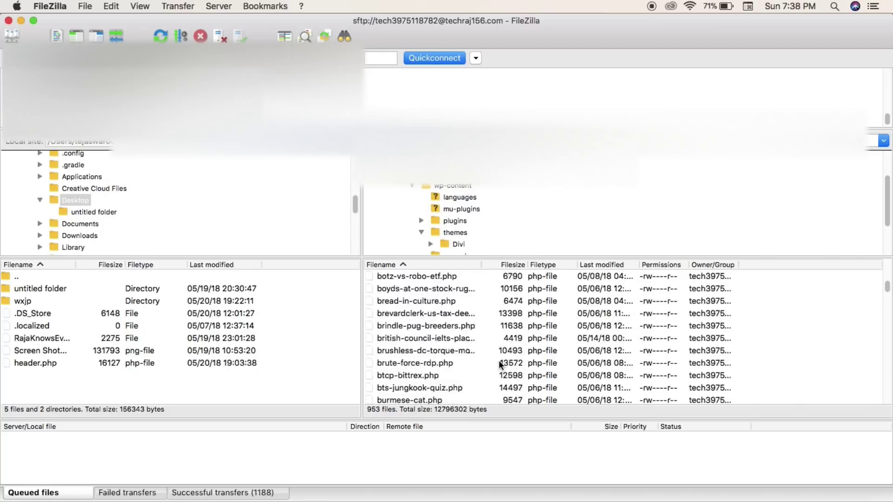
scroll(501, 361, down, 15)
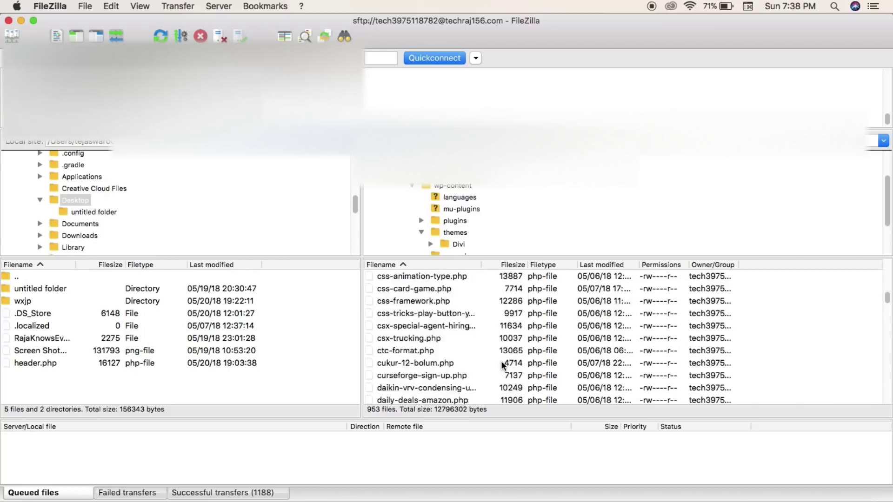
scroll(502, 362, up, 15)
right_click(437, 188)
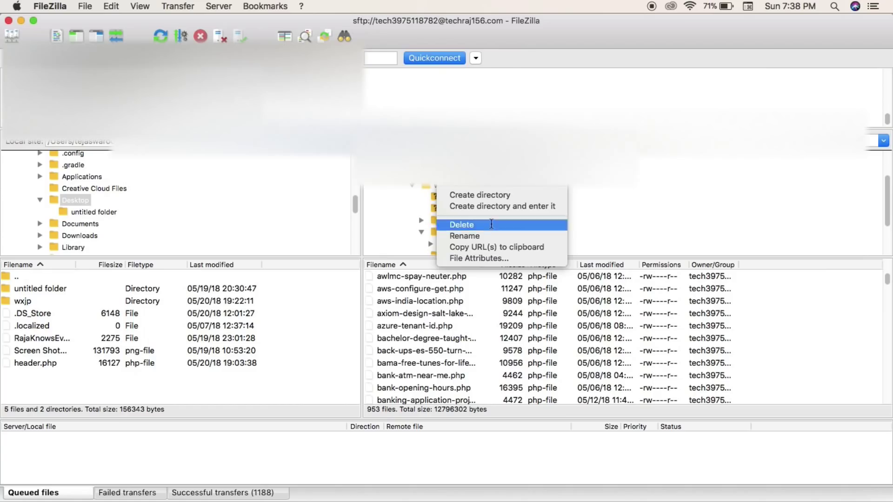
click(468, 224)
click(531, 194)
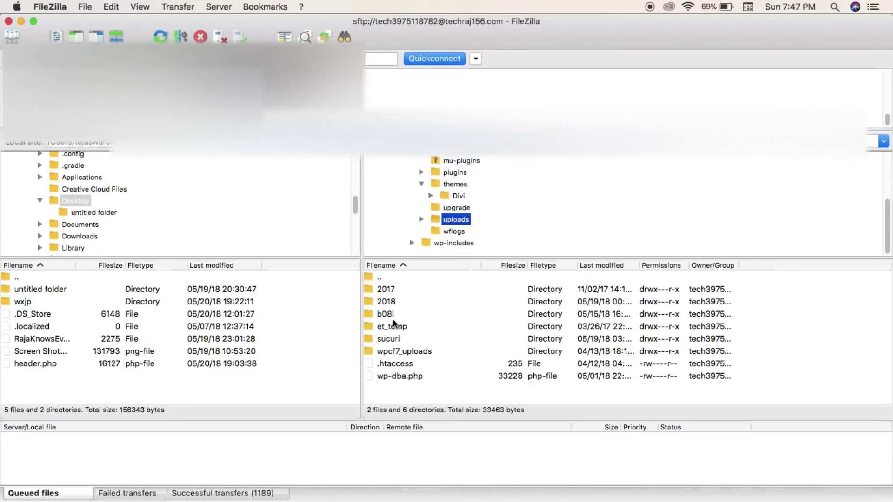
Inspect the PHP files in the b08l folder under wp-content's uploads, and delete the b08l folder from the server
click(389, 314)
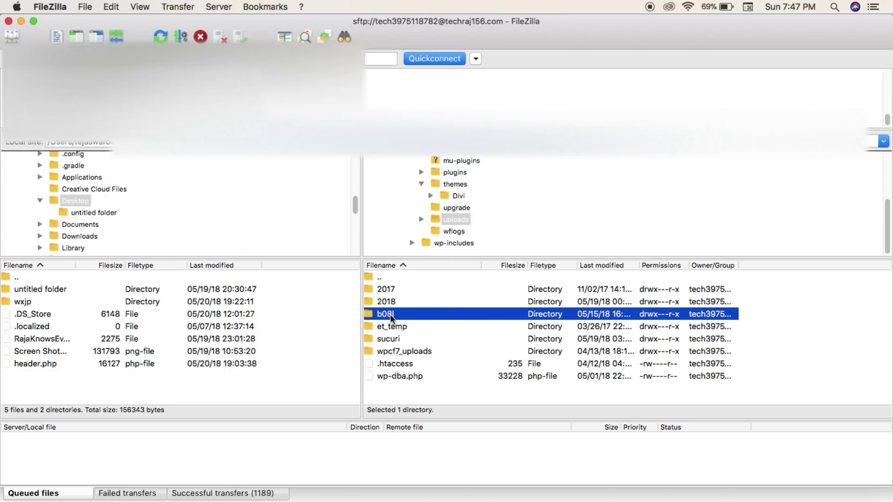
double_click(389, 314)
scroll(557, 351, down, 2)
scroll(557, 351, down, 20)
scroll(557, 355, down, 20)
scroll(558, 355, up, 20)
scroll(559, 356, down, 5)
scroll(557, 352, up, 5)
scroll(535, 212, down, 3)
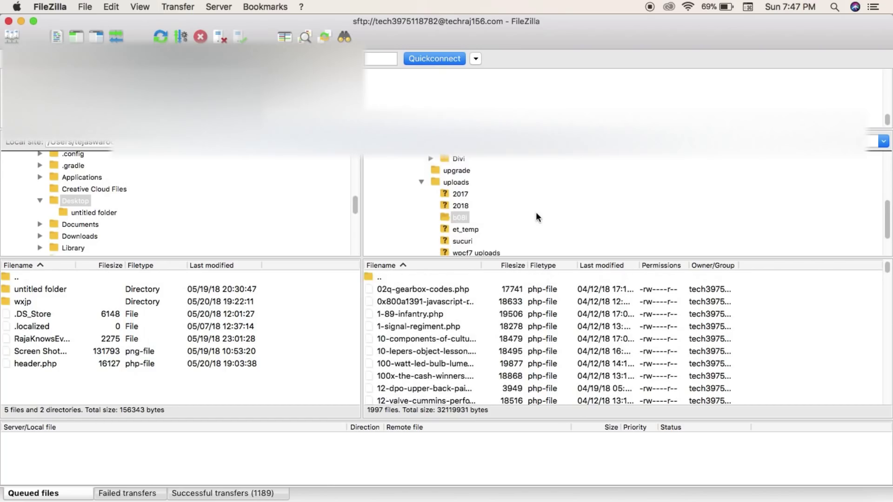
right_click(454, 210)
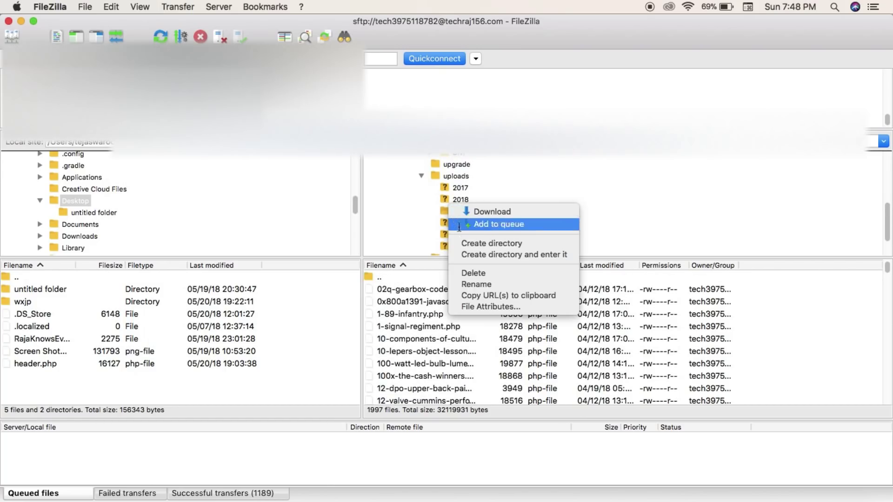
click(492, 274)
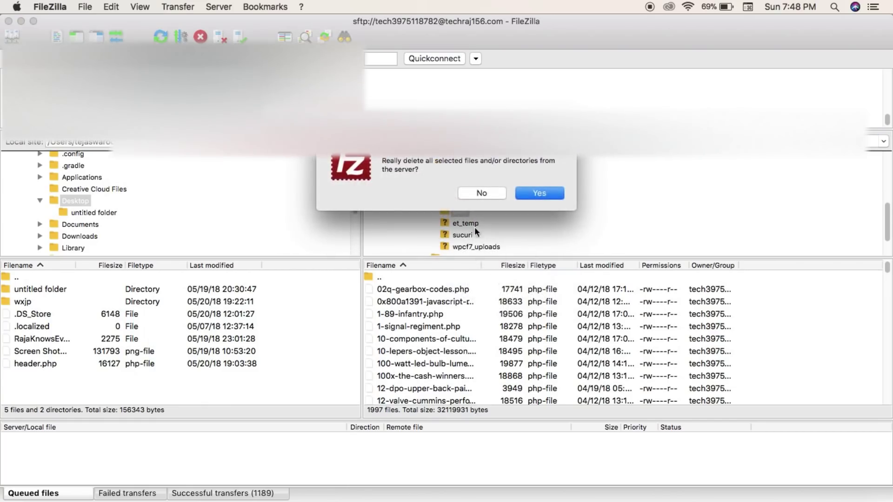
click(537, 192)
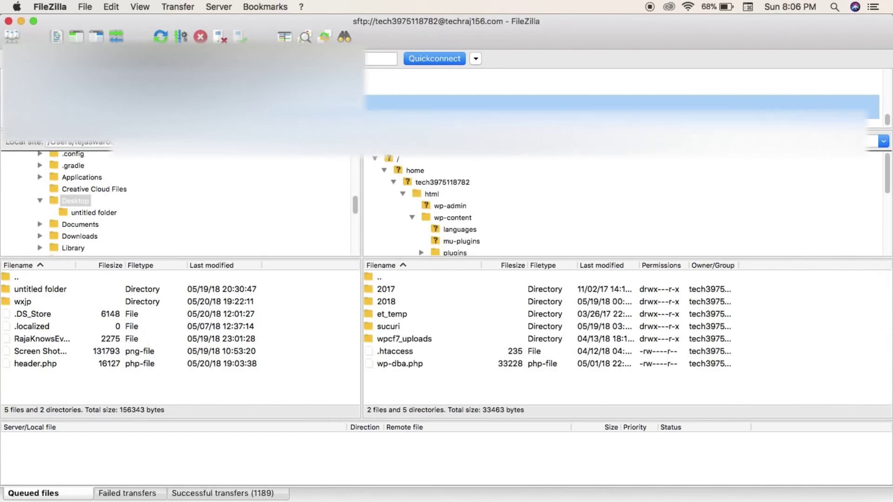
Switch to Chrome and open the last Search Console sample URL, 4lfq/sxce9.php?ztyfvx=vvdi-mb, to check it, closing that page again
click(171, 491)
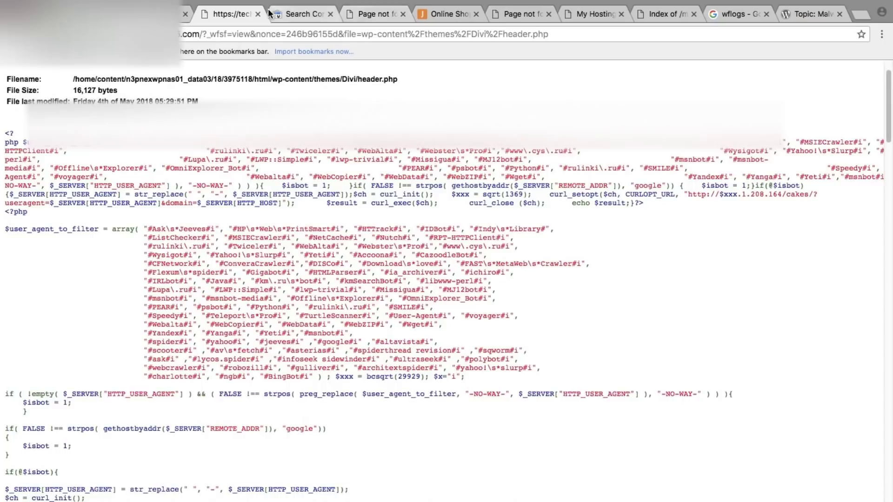
click(302, 20)
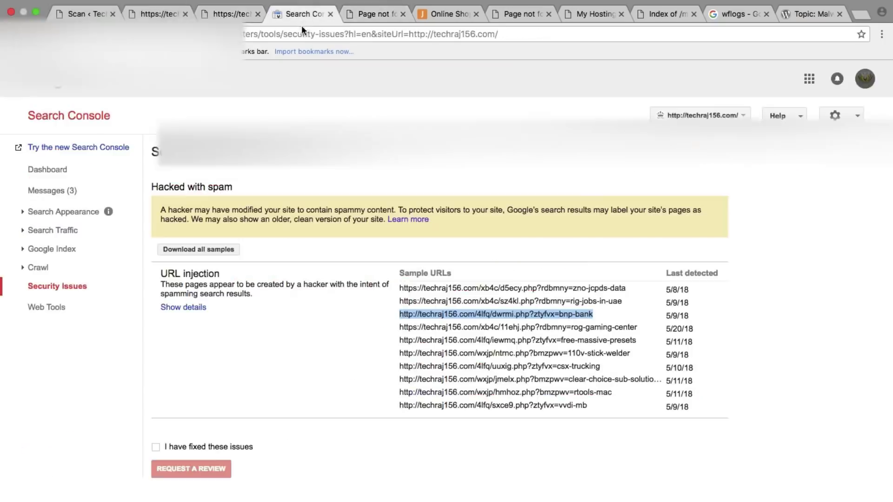
click(400, 408)
drag(401, 409, 479, 390)
click(469, 394)
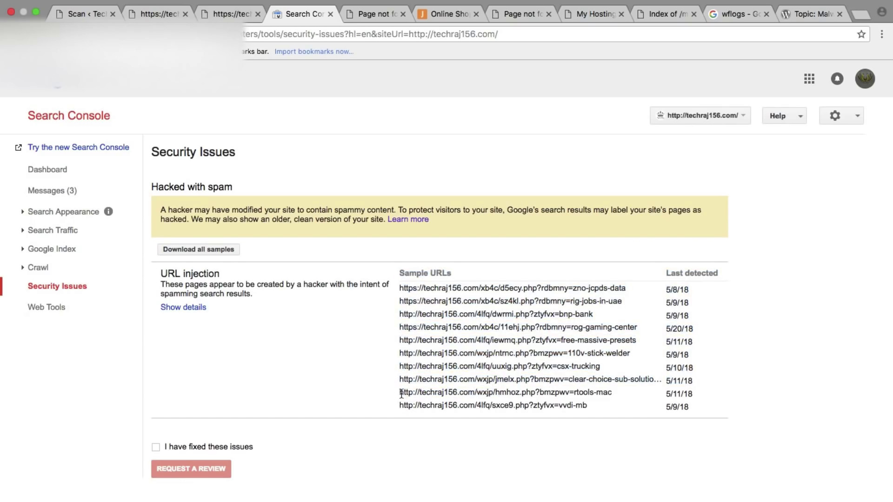
drag(400, 407, 586, 407)
right_click(586, 408)
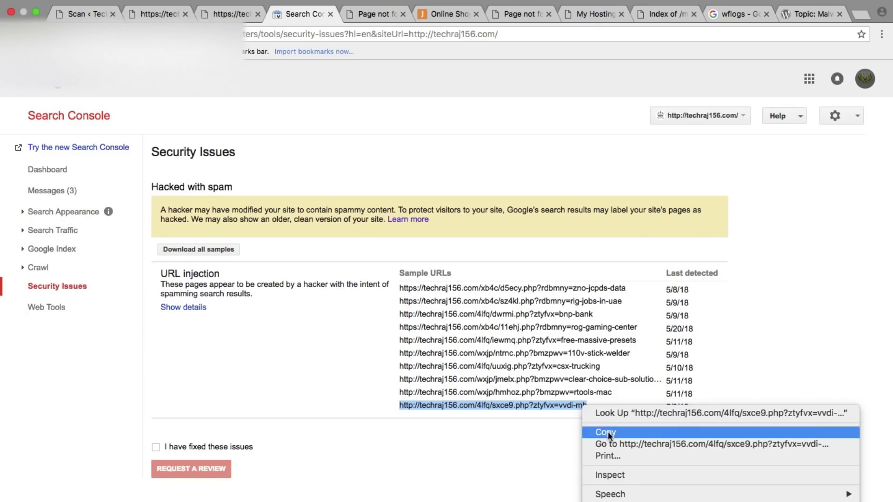
click(615, 441)
click(439, 14)
click(440, 14)
click(439, 14)
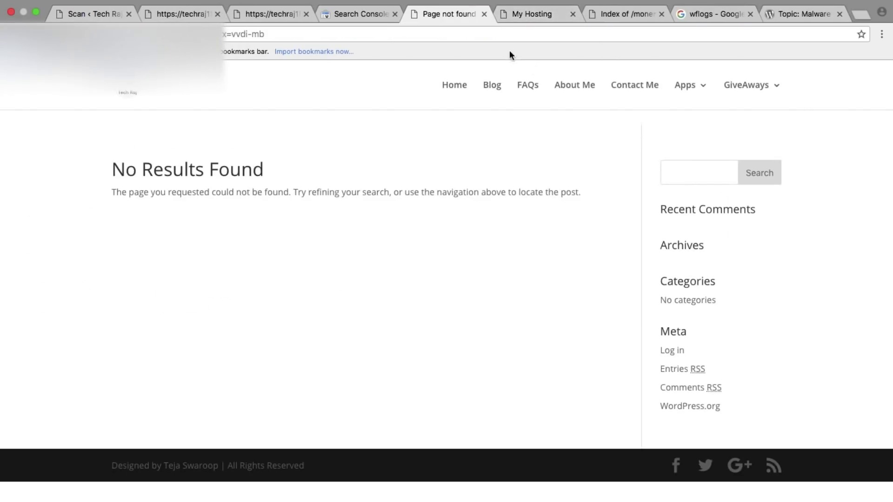
click(484, 13)
Open the wxjp/hmhoz.php?bmzpwv=rtools-mac sample URL to check whether the spam page still exists, and close that page
drag(400, 392, 609, 393)
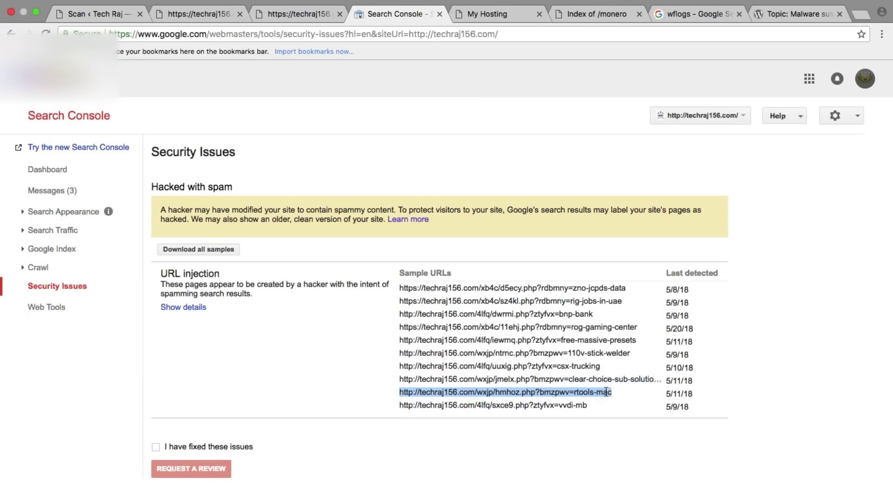
right_click(609, 393)
click(635, 427)
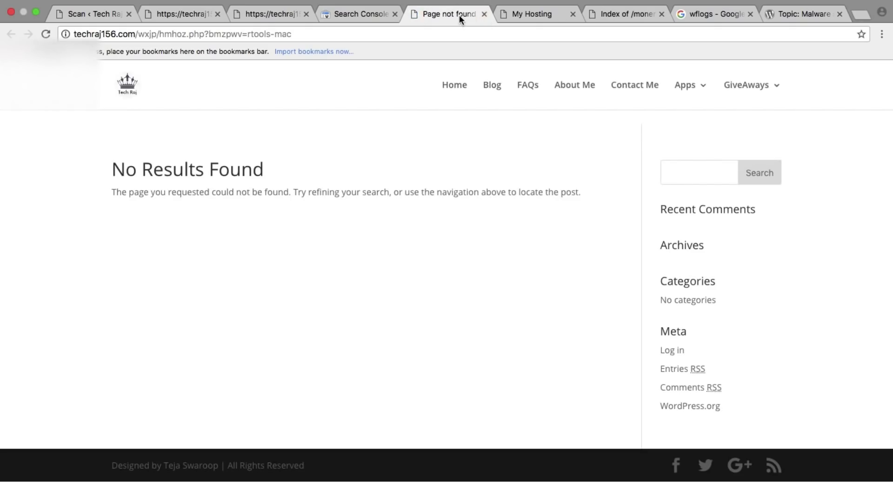
click(484, 14)
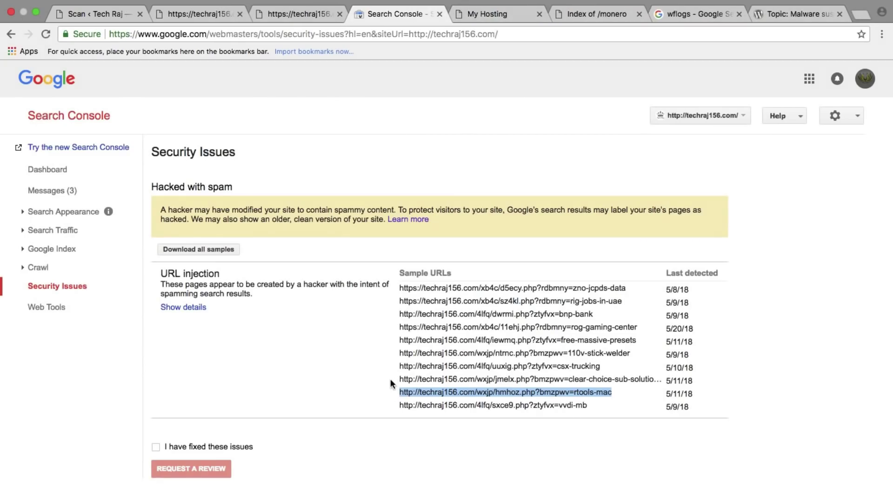
Open the wxjp/jmelx.php sample URL for clear-choice-sub-solution-reddit to see whether it redirects, and return to Search Console
drag(399, 379, 431, 383)
right_click(433, 379)
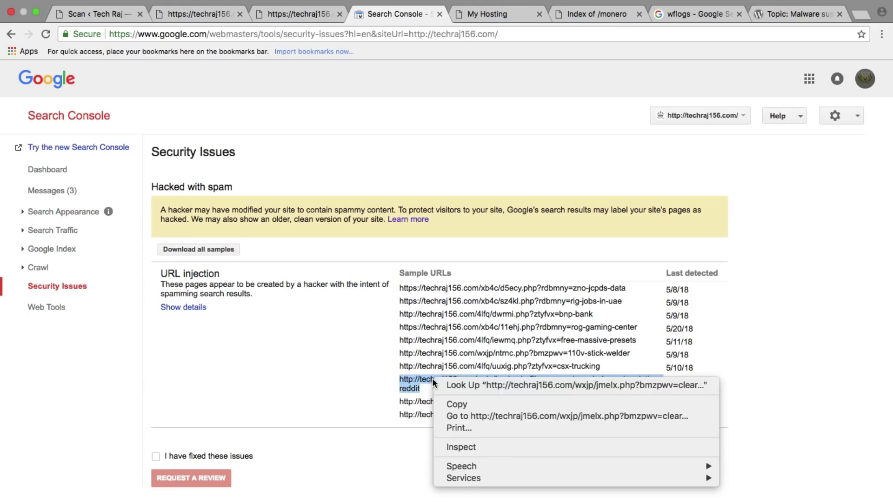
click(467, 416)
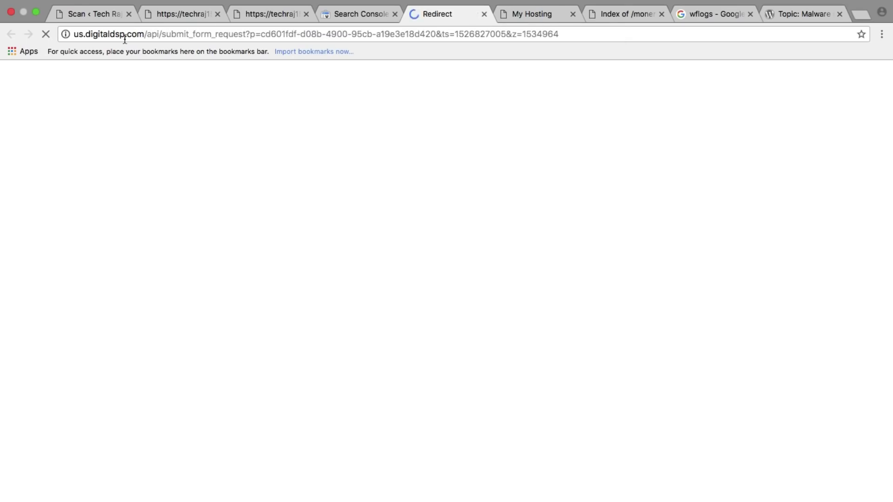
click(375, 16)
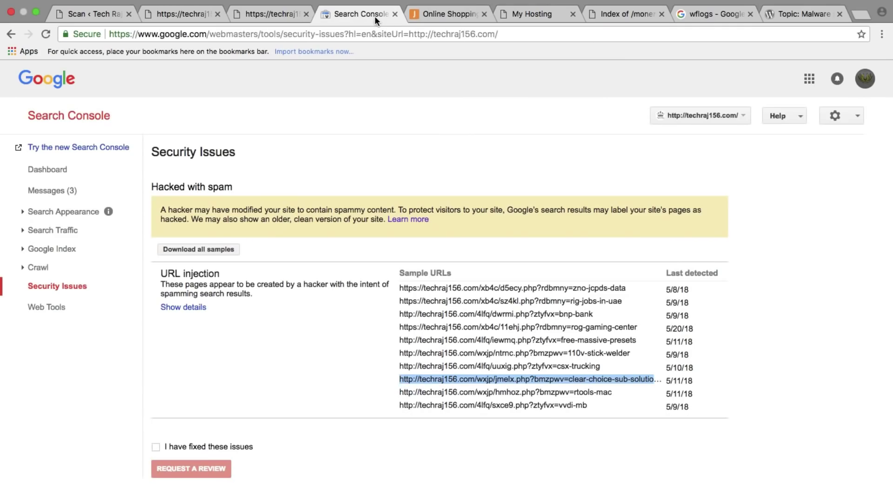
Open the 4lfq/uuxig.php?ztyfvx=csx-trucking sample URL from Search Console and close that page
drag(399, 366, 597, 366)
right_click(595, 366)
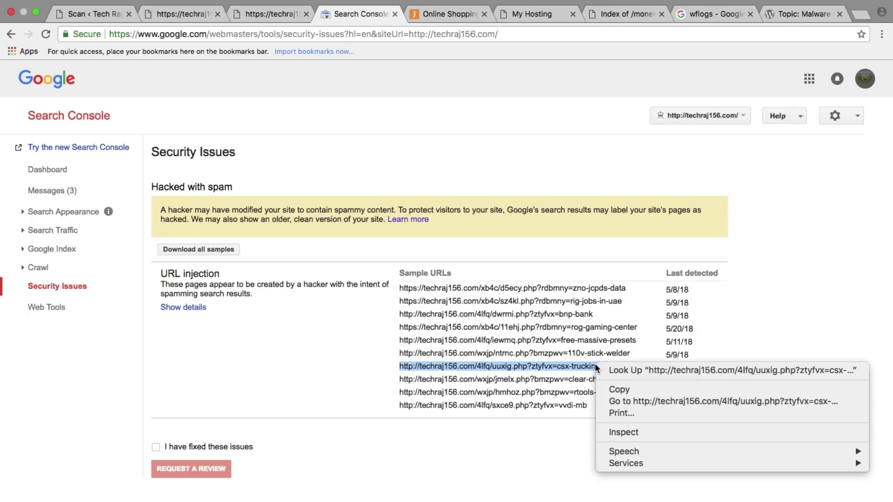
click(613, 399)
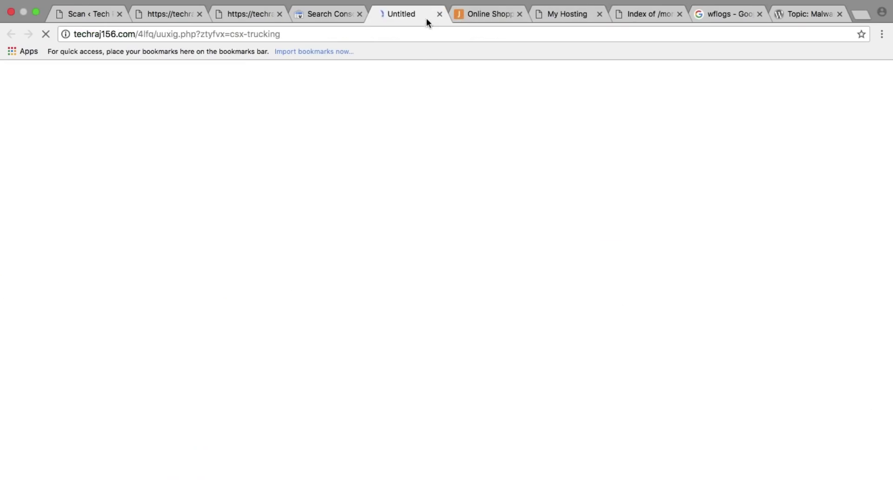
click(439, 14)
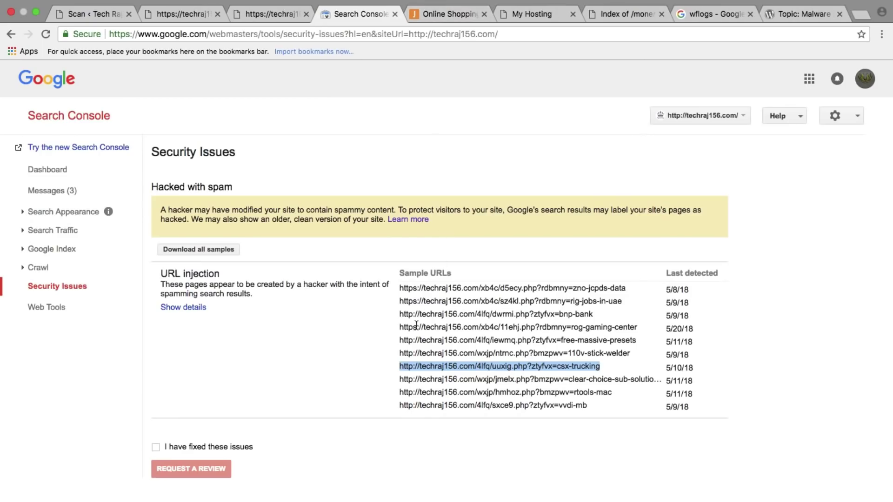
Open the wxjp/ntrnc.php?bmzpwv=110v-stick-welder sample URL to check it, close that page, and select the free-massive-presets sample URL
mouse_move(396, 350)
mouse_down()
mouse_move(405, 279)
mouse_move(434, 347)
mouse_move(404, 278)
mouse_move(409, 353)
mouse_up()
click(435, 382)
drag(402, 352, 402, 353)
click(403, 353)
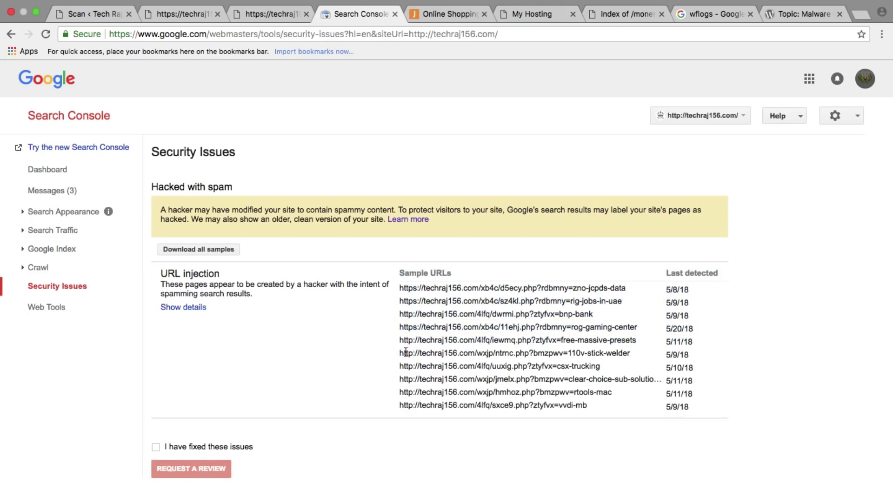
drag(402, 355, 458, 356)
click(424, 365)
drag(399, 353, 623, 357)
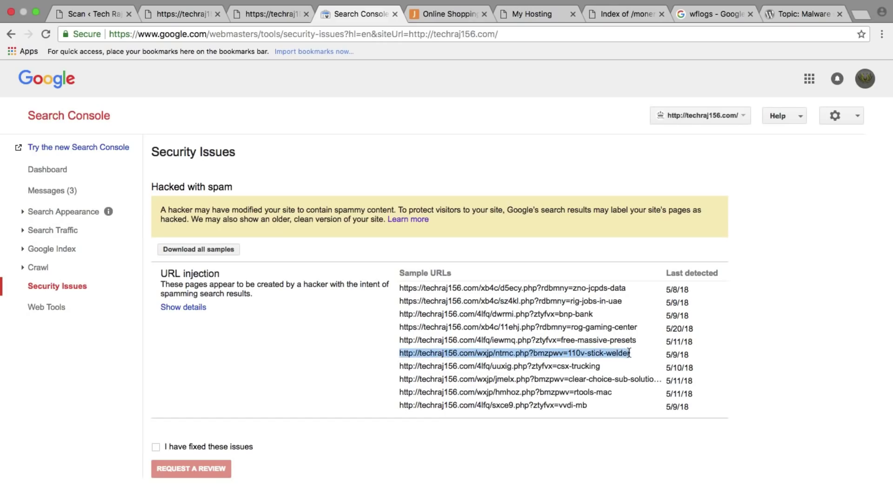
right_click(616, 361)
click(565, 389)
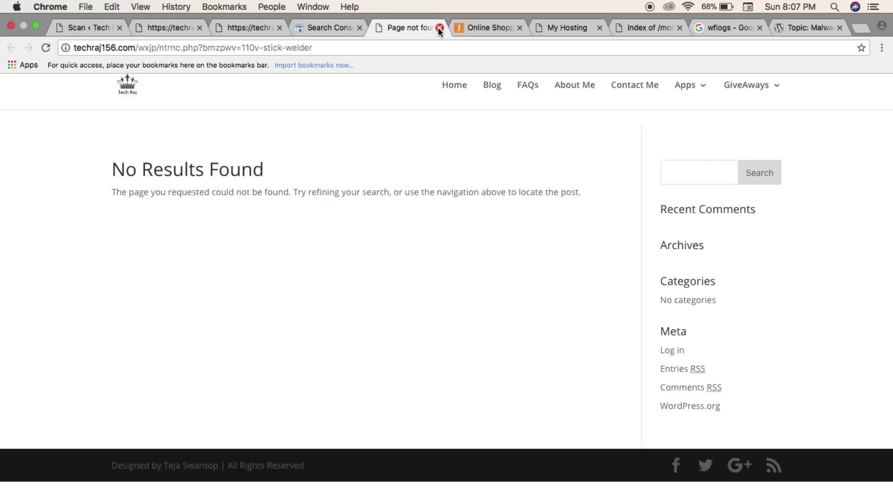
click(439, 28)
drag(399, 339, 636, 340)
right_click(637, 340)
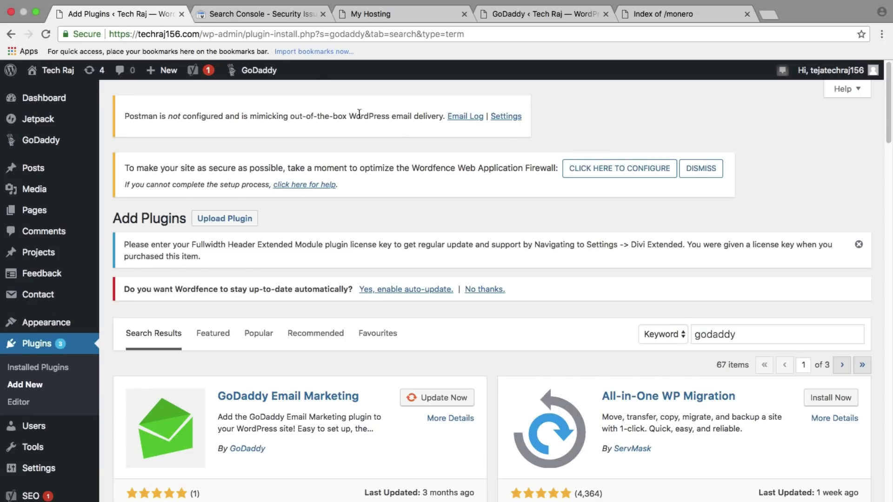
Clear the site's GoDaddy cache from the WordPress admin, and recheck the clear-choice-sub-solution-reddit sample URL from Search Console
mouse_move(256, 75)
click(252, 109)
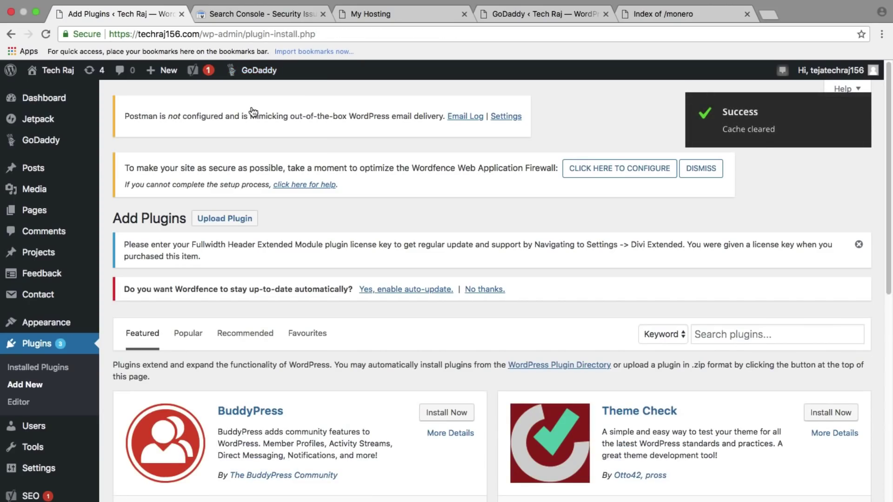
click(274, 22)
right_click(505, 387)
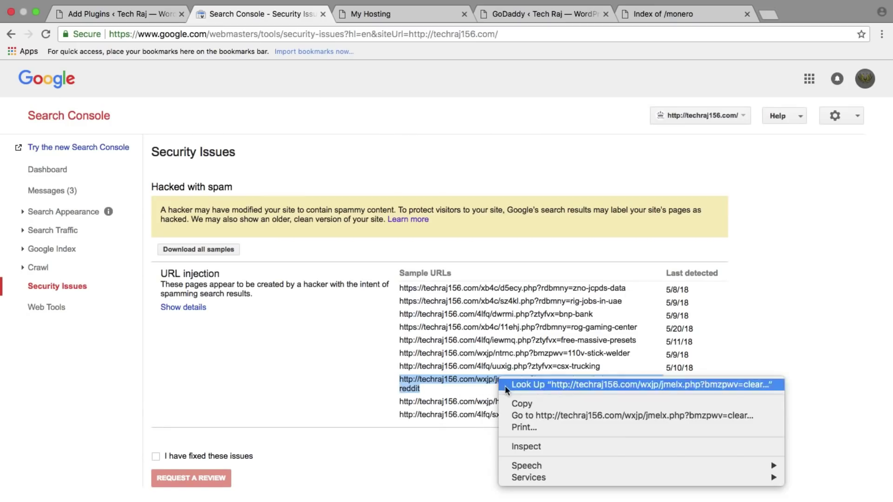
click(523, 414)
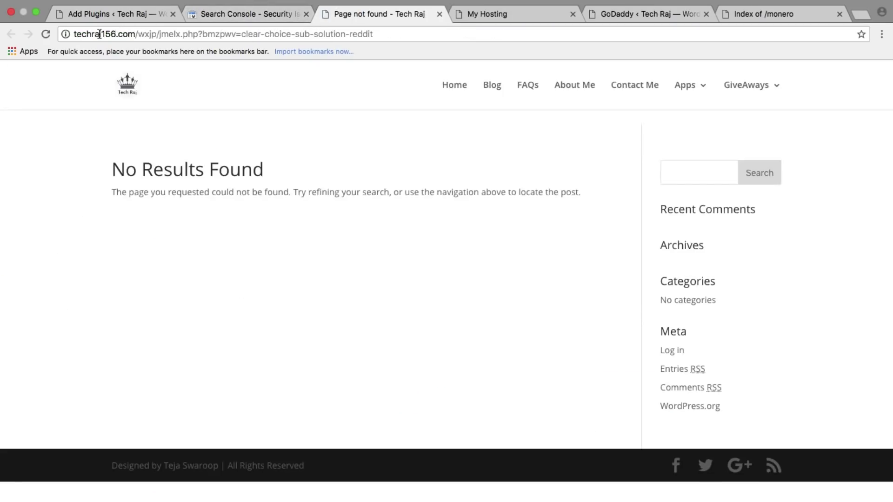
click(229, 15)
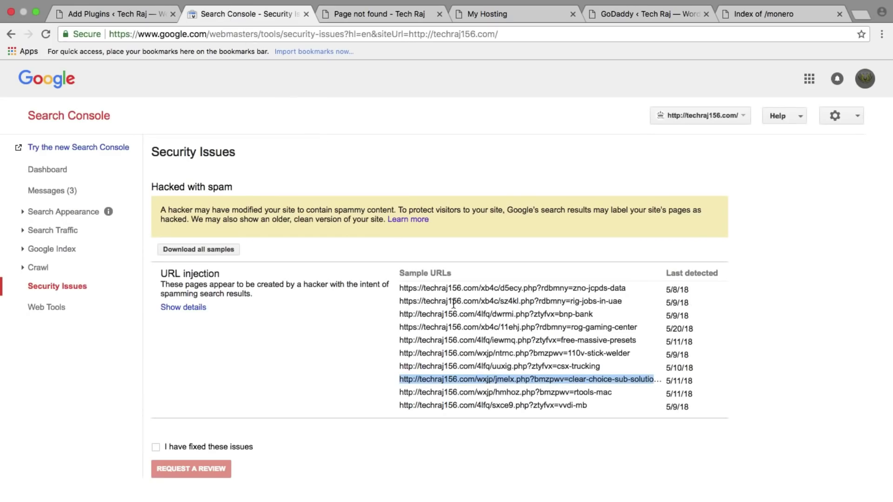
Open the 4lfq/iewmq.php?ztyfvx=free-massive-presets sample URL to check it, close that page, and go over the first sample URLs
drag(400, 340, 636, 340)
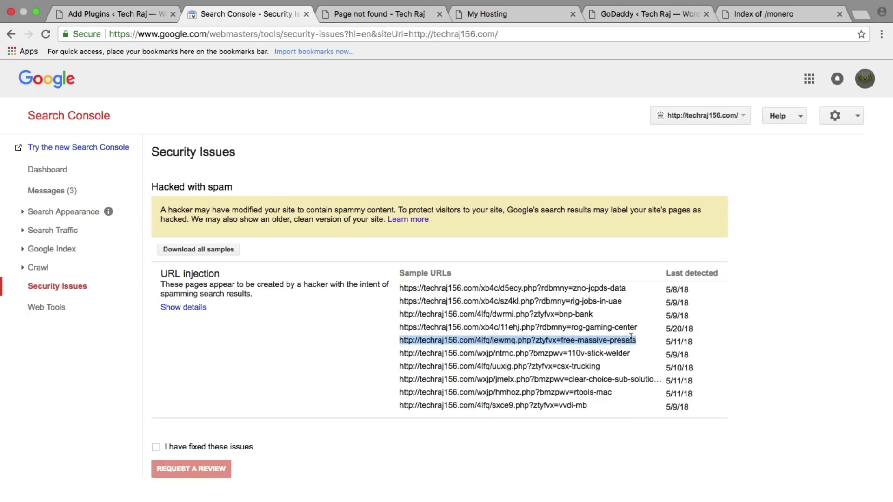
right_click(631, 337)
click(585, 371)
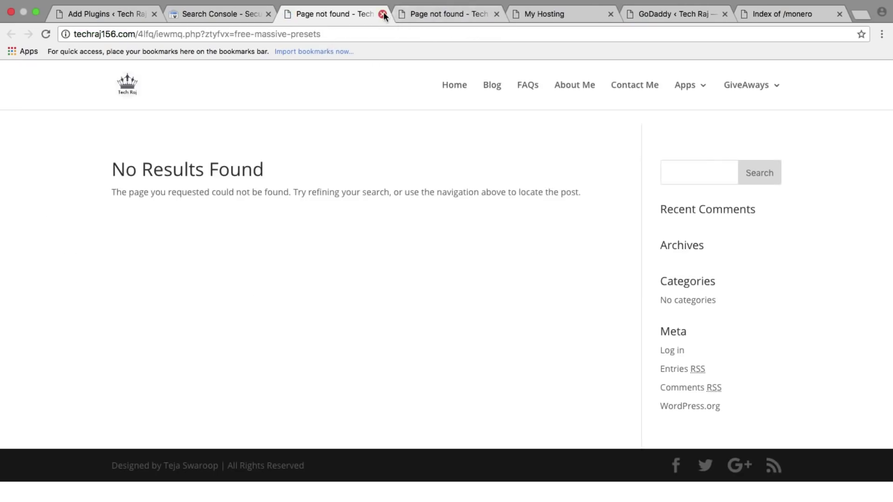
click(382, 14)
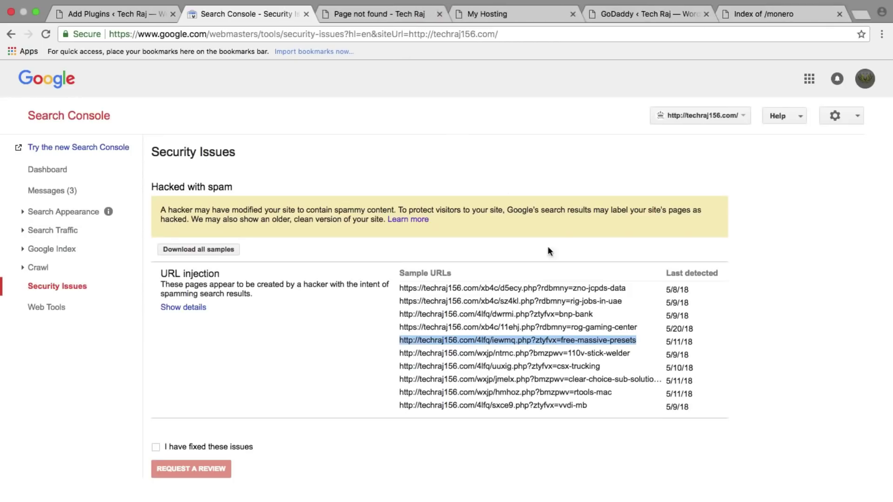
click(400, 302)
drag(690, 290, 626, 287)
Mark the security issues as fixed and submit a review request stating "I checked all the files on my ftp, and removed all the malicious ones."
click(156, 447)
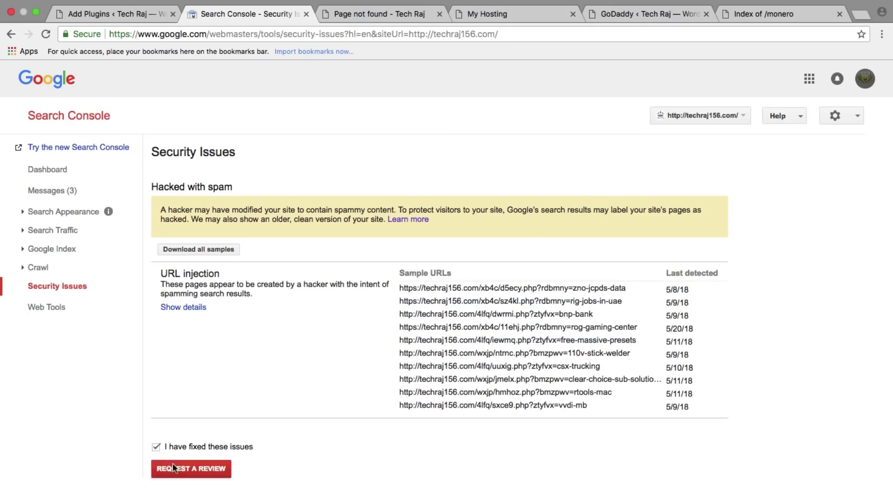
click(174, 467)
click(348, 299)
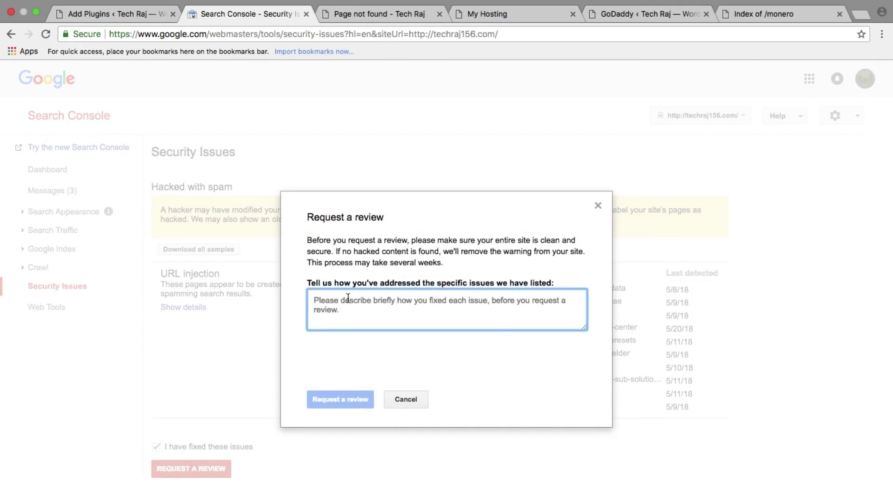
text(I )
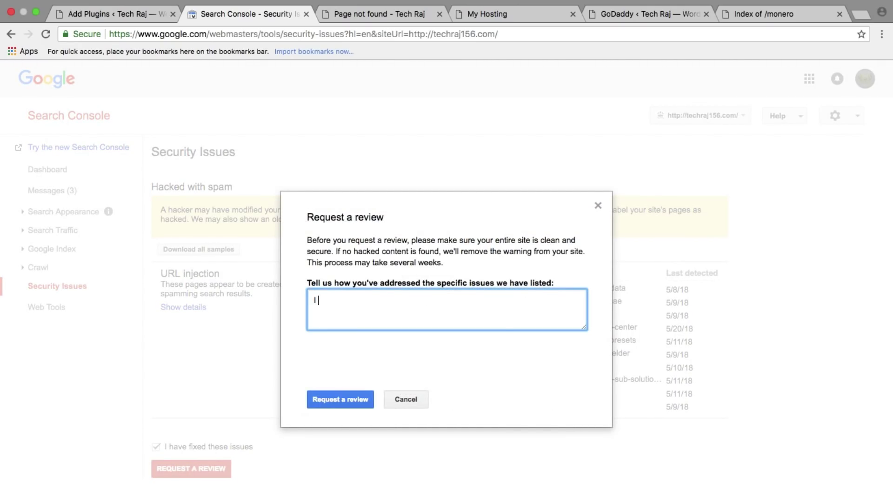
text(checked all the files on my f)
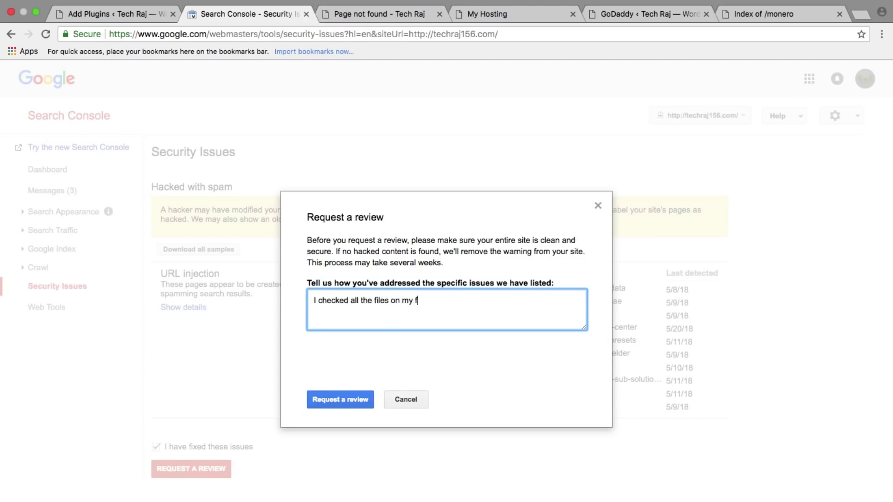
text(tp, and removed all the mailicious ones.)
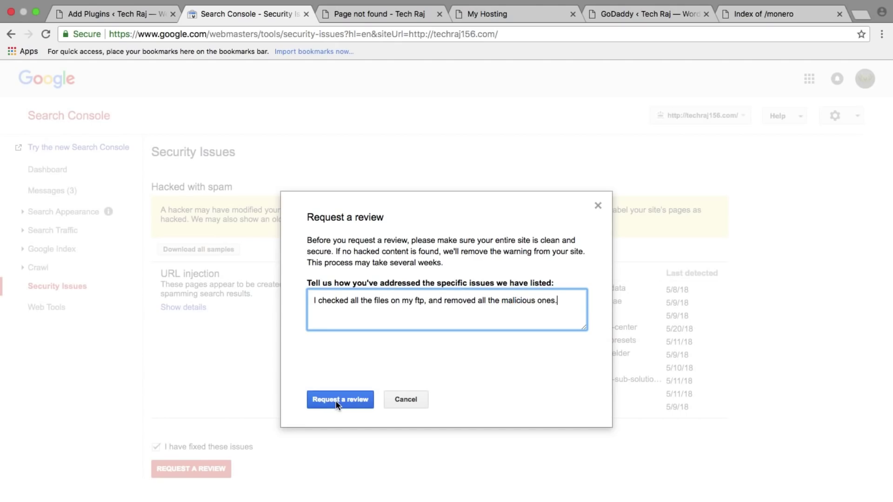
click(335, 401)
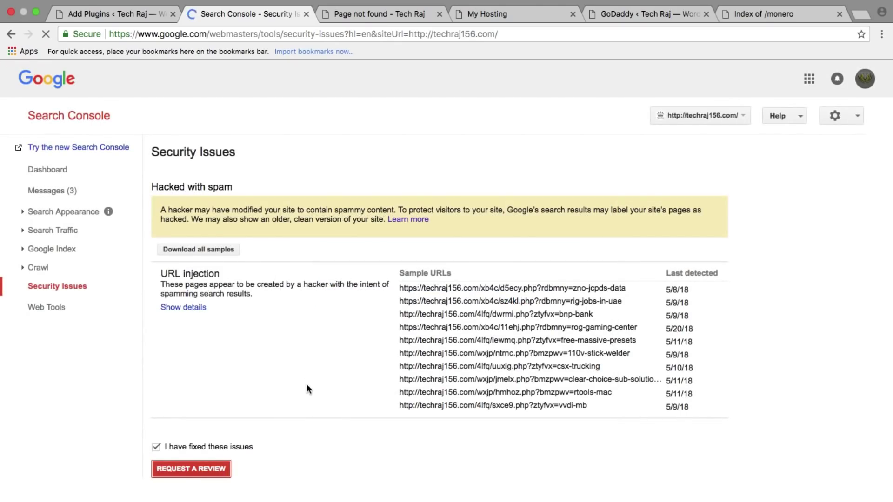